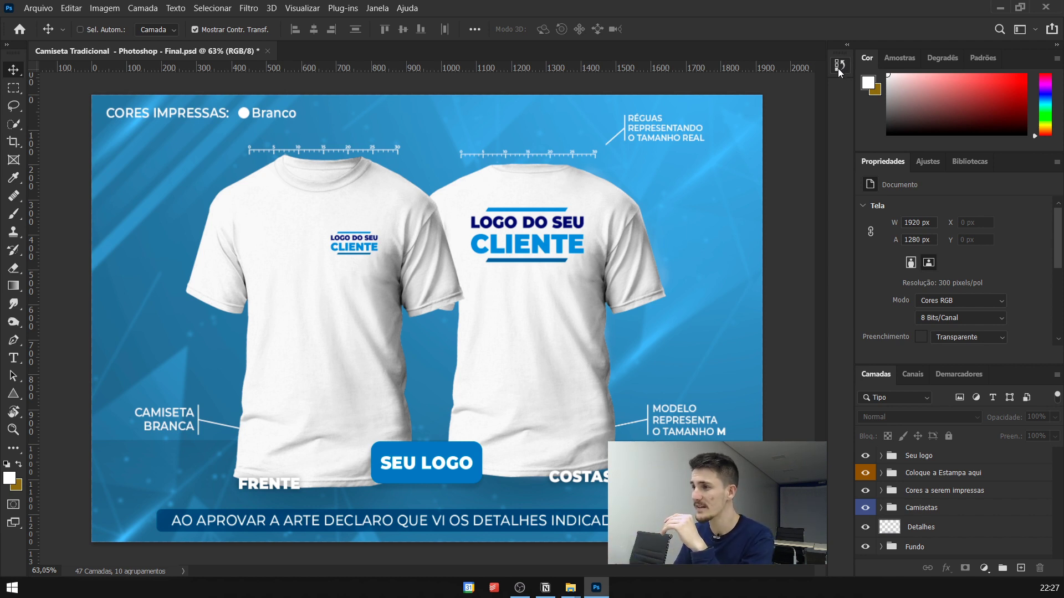
- Close the collapsed icon panel docked between the document and the expanded panels
right_click(839, 66)
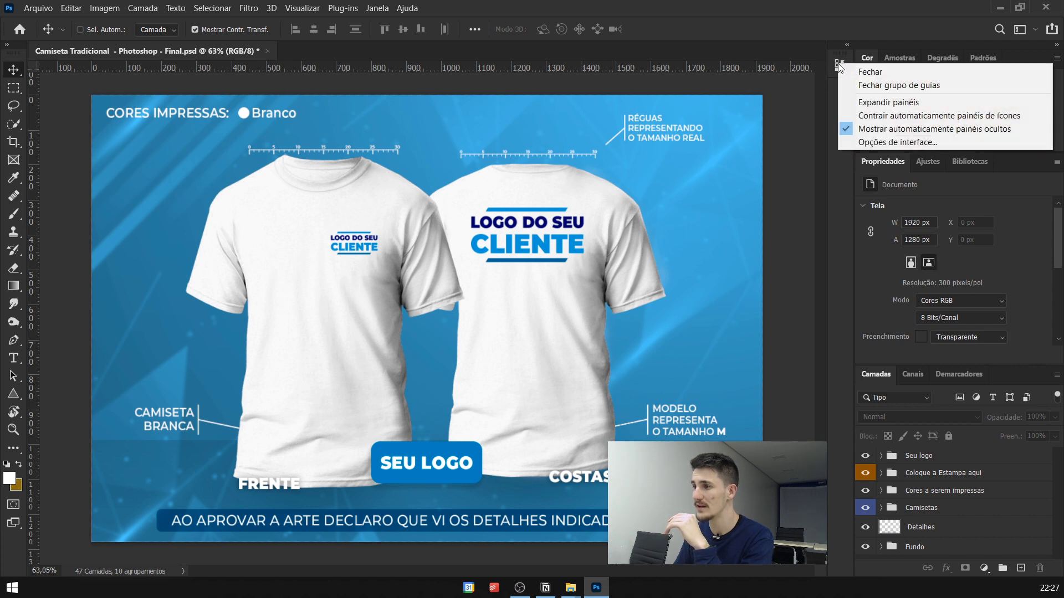
left_click(832, 89)
right_click(839, 70)
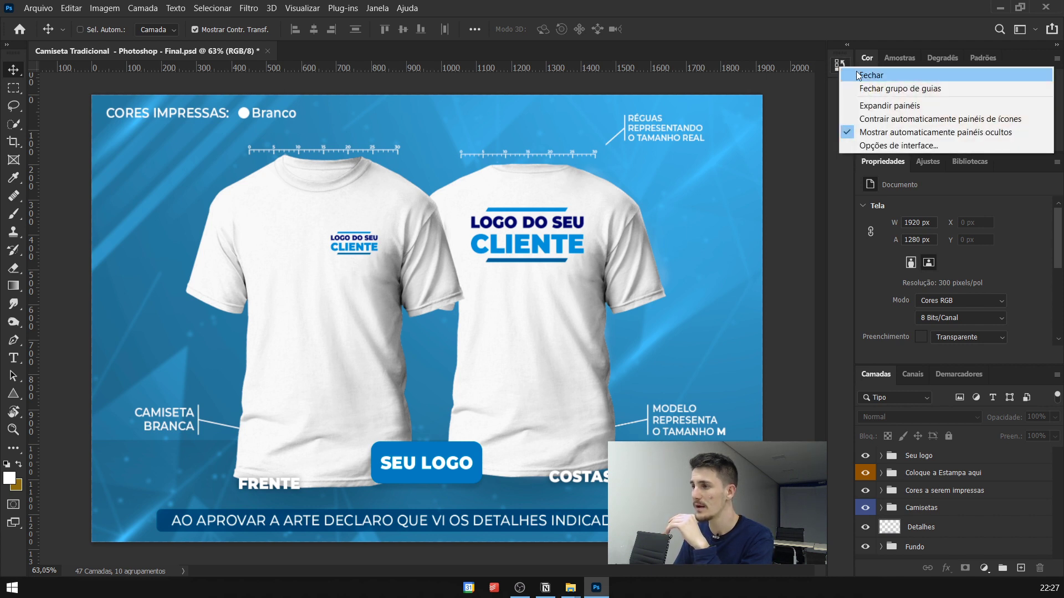
left_click(861, 75)
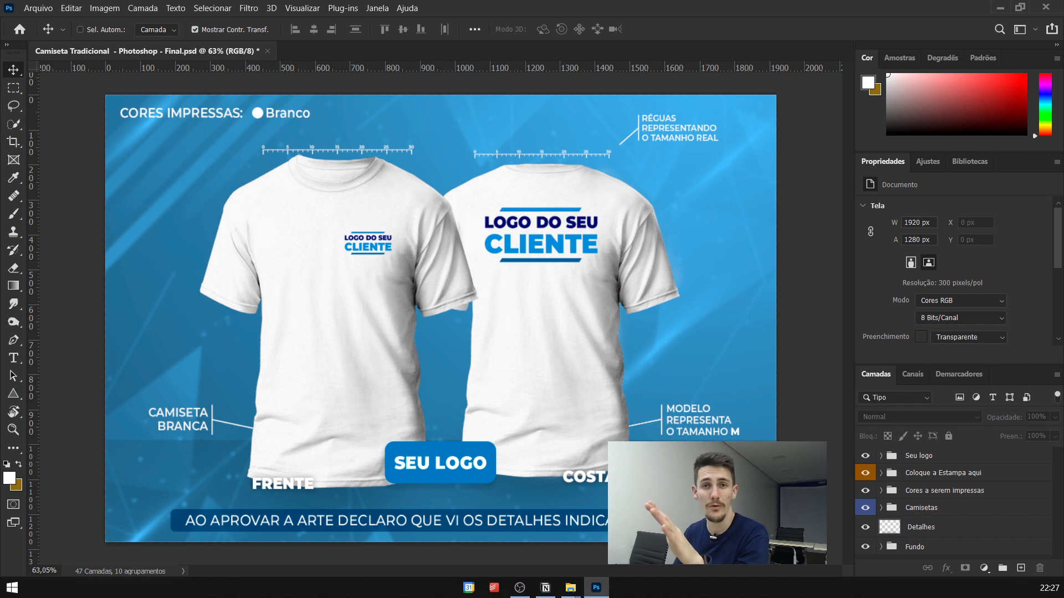
- Close the Cor, Amostras, Degradês and Padrões panels to clear their whole group from the workspace
right_click(866, 60)
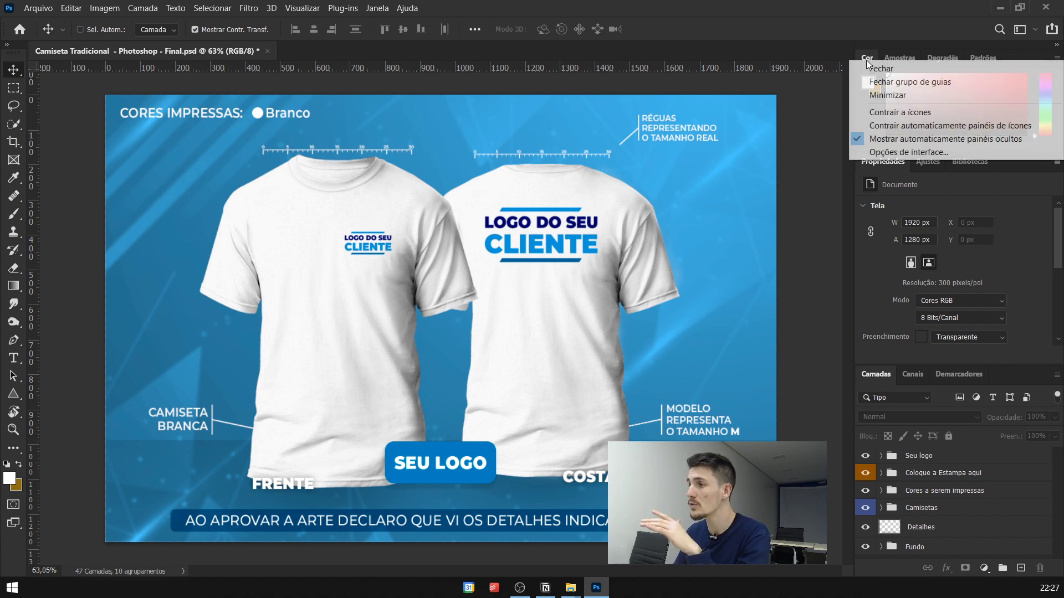
left_click(878, 65)
right_click(873, 58)
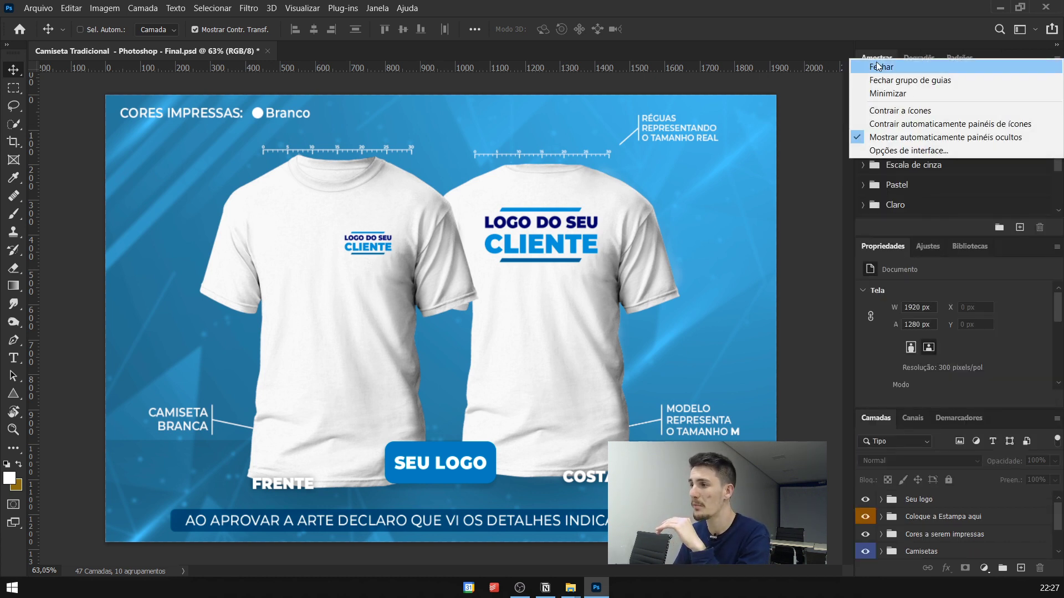
left_click(879, 67)
right_click(876, 63)
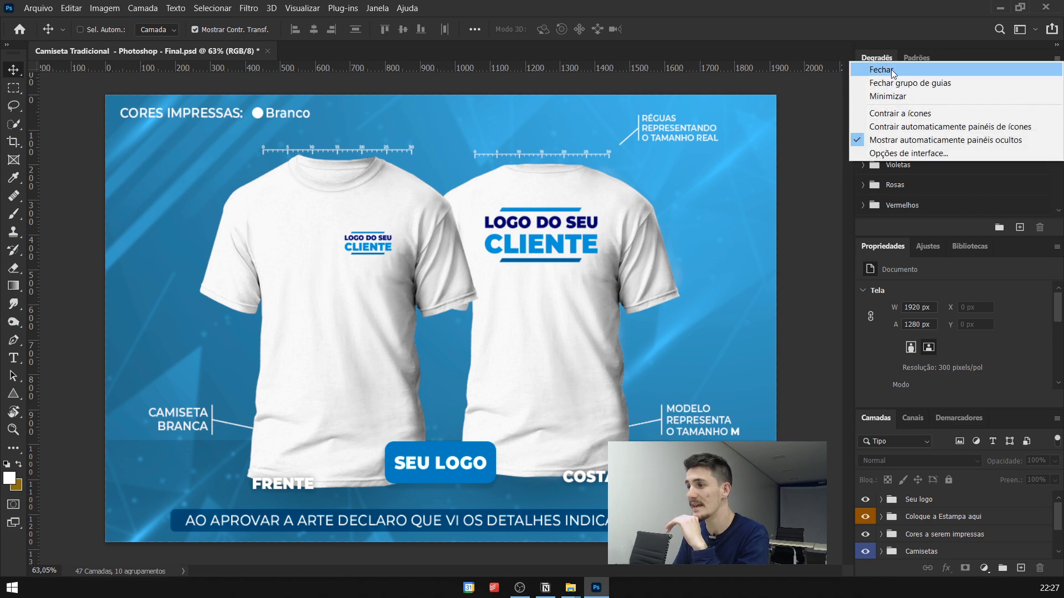
left_click(891, 68)
right_click(882, 60)
left_click(891, 66)
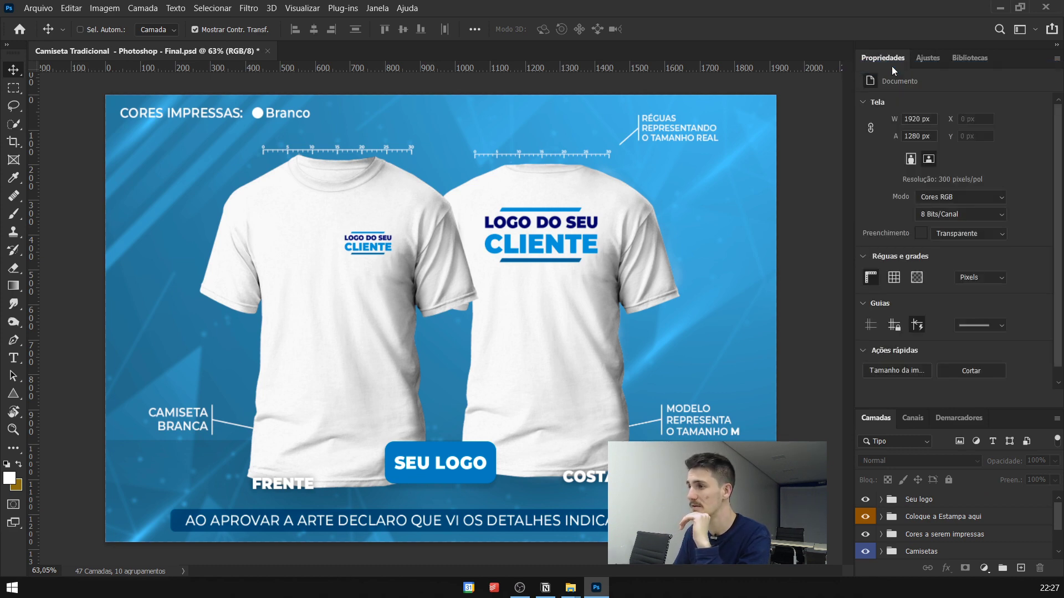
- Close the Propriedades, Ajustes and Bibliotecas panels so the Camadas panel fills the dock
right_click(892, 55)
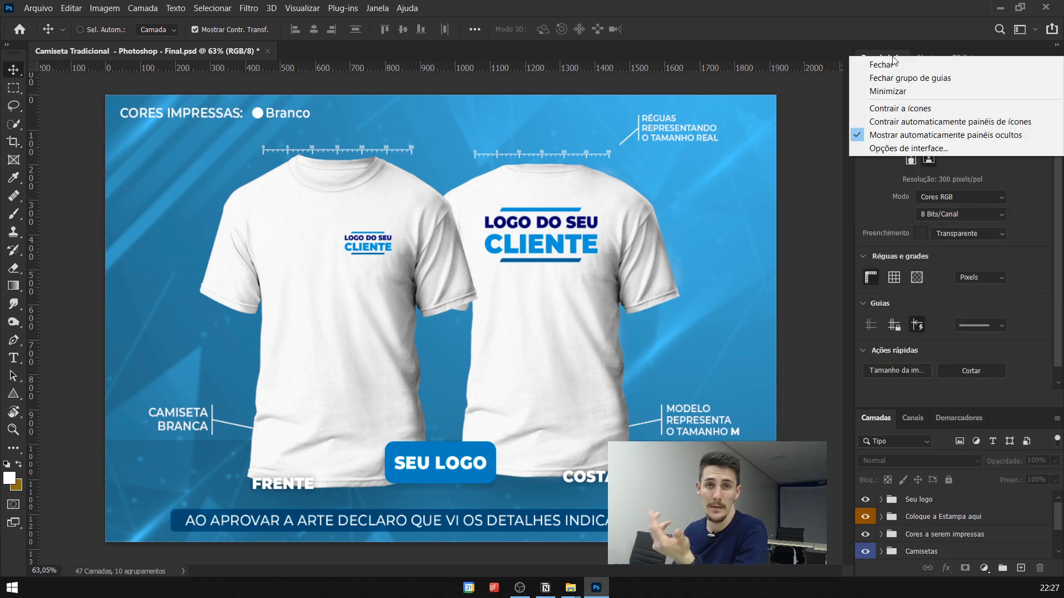
left_click(893, 63)
right_click(890, 62)
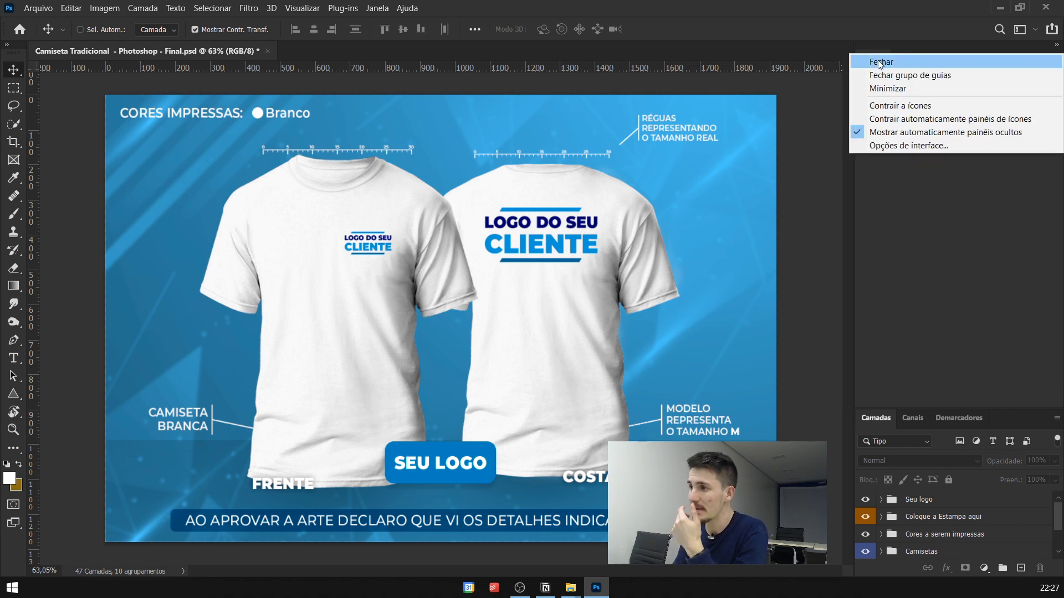
left_click(878, 60)
right_click(878, 60)
left_click(893, 67)
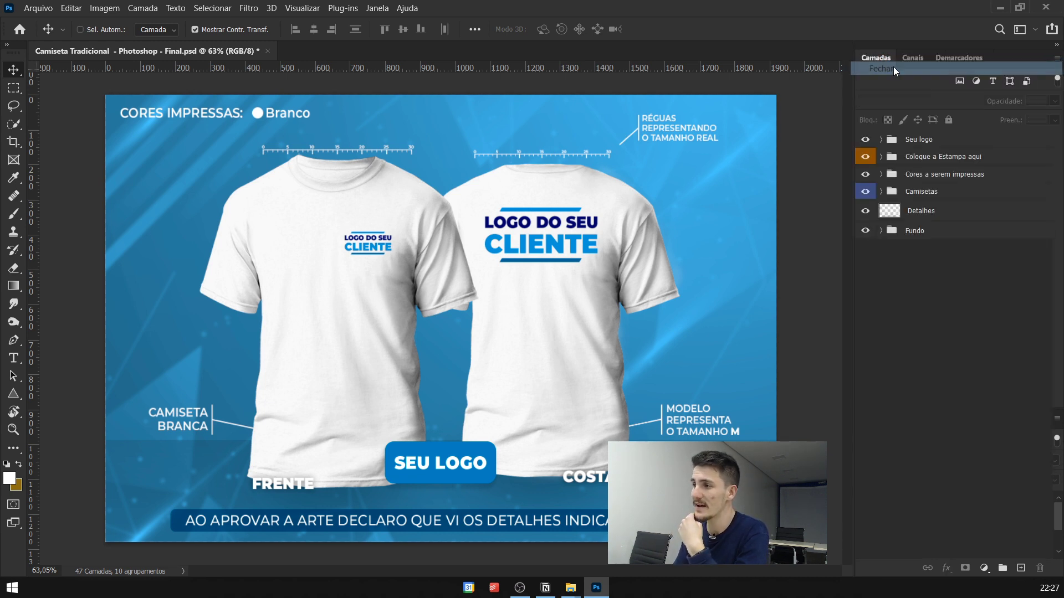
- Close the Canais and Demarcadores panels, keeping only the Camadas panel open
right_click(922, 57)
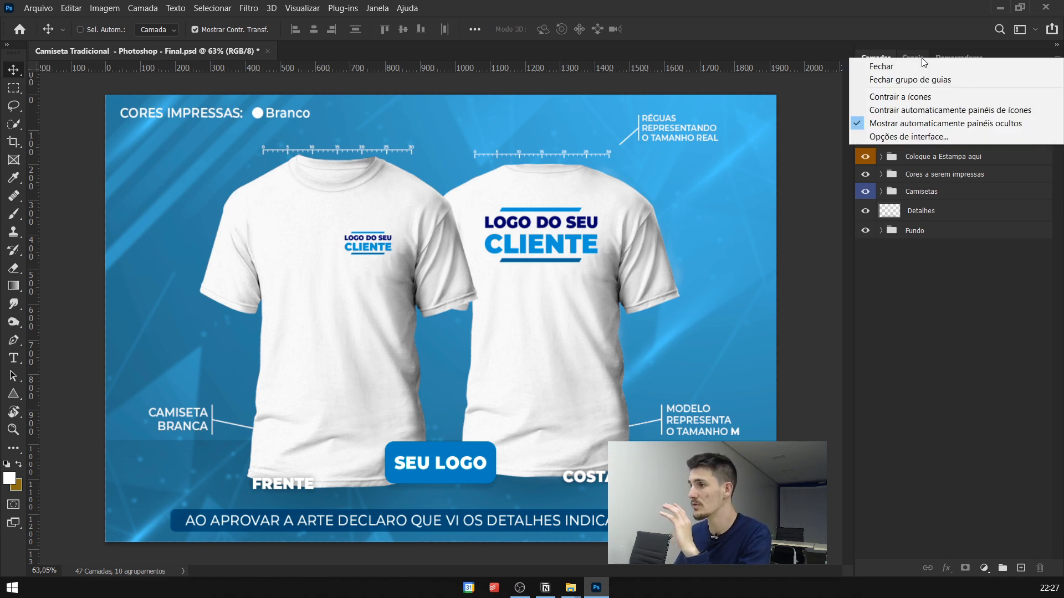
left_click(910, 55)
right_click(914, 62)
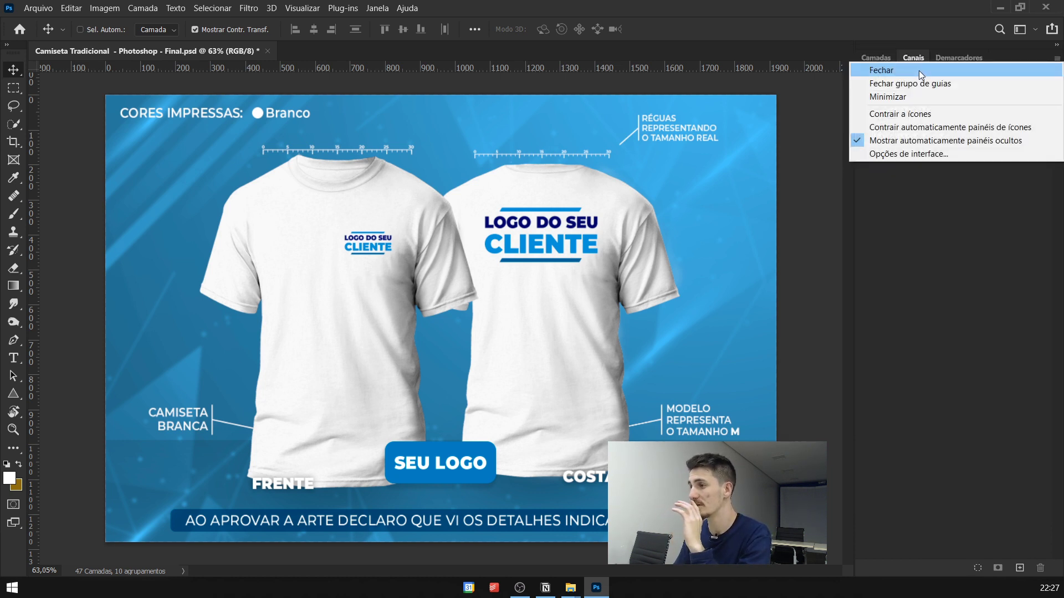
left_click(919, 70)
right_click(916, 60)
left_click(915, 67)
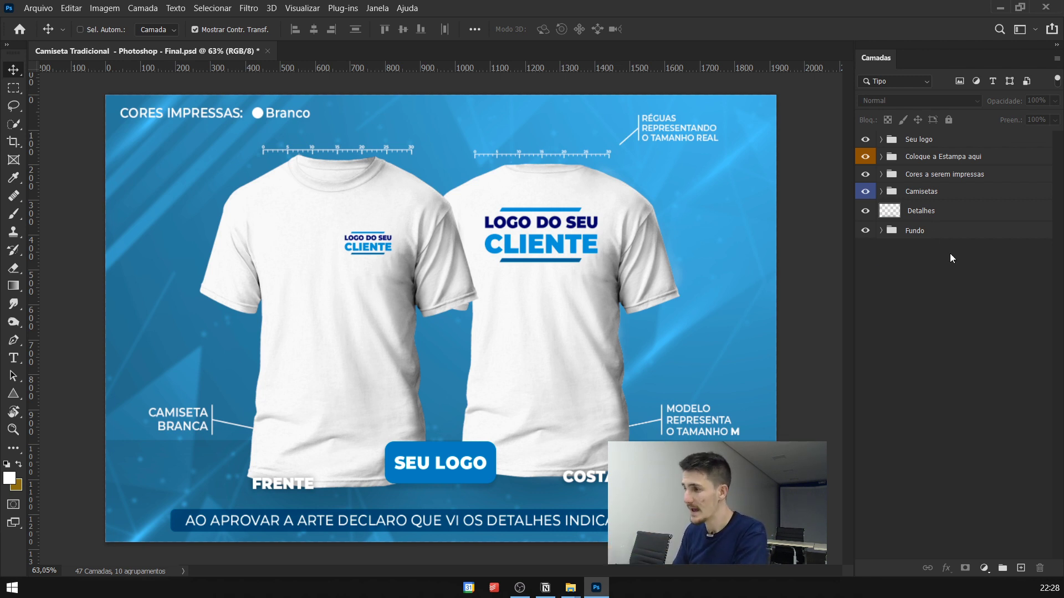
- Examine the mockup's layer stack by selecting the Detalhes layer and the groups from Fundo up to Seu logo, then clear the selection
left_click(924, 235)
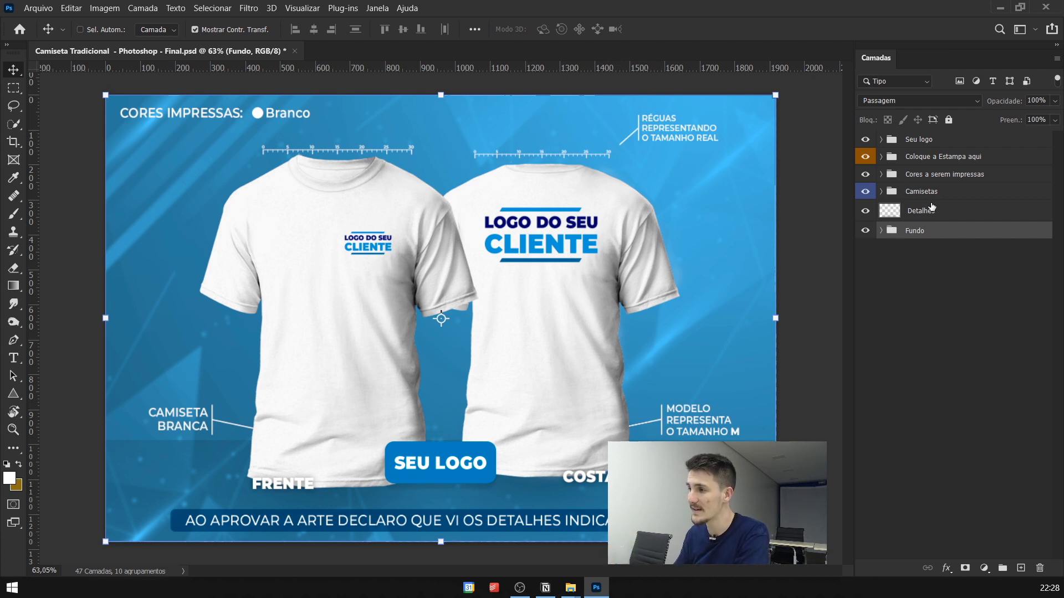
left_click(911, 218)
left_click(911, 219)
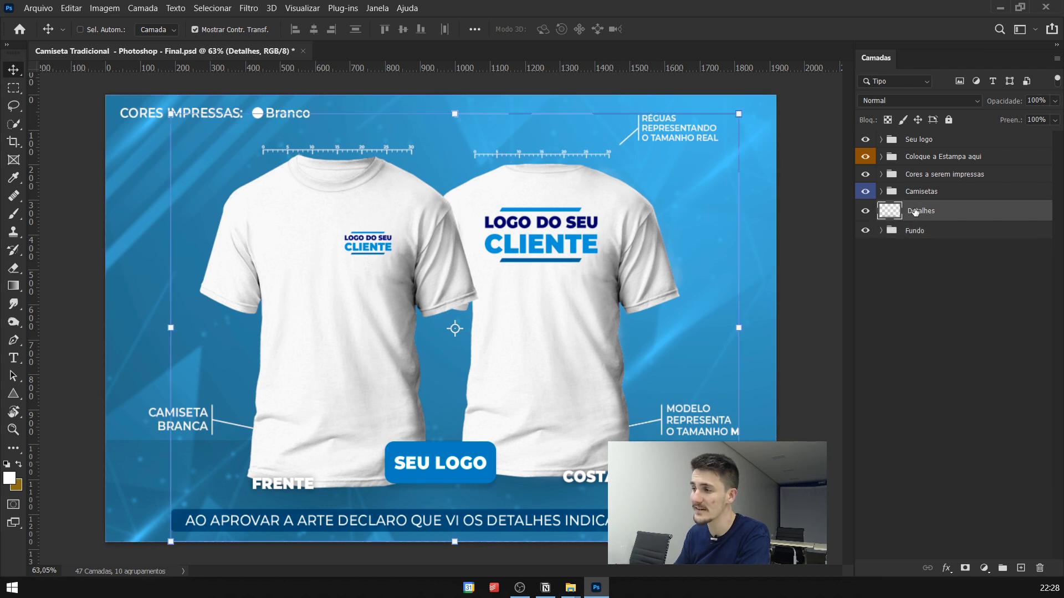
left_click(918, 245)
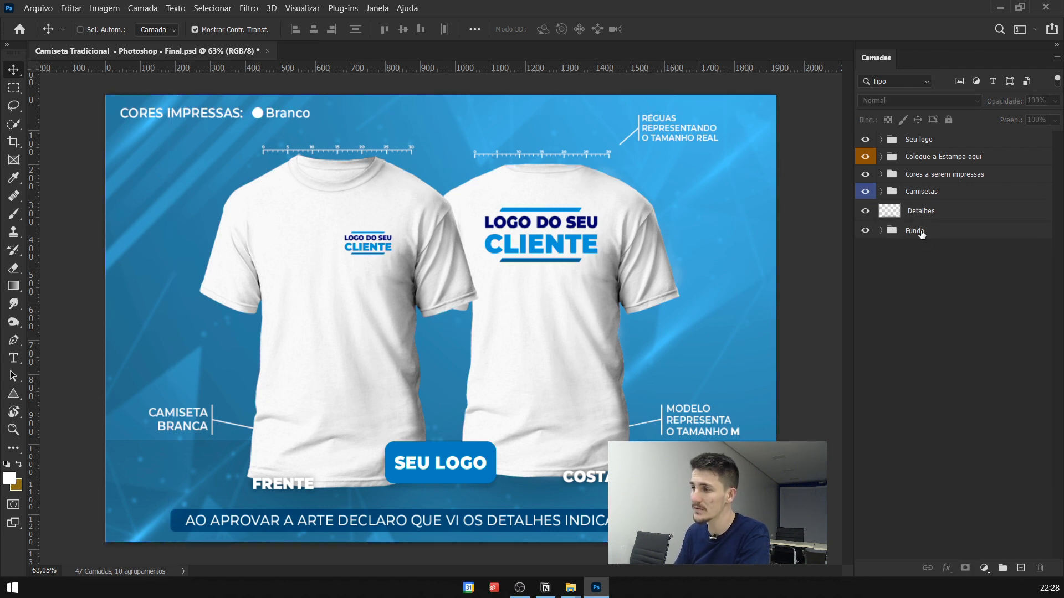
left_click(920, 232)
left_click(921, 192)
left_click(923, 174)
left_click(924, 157)
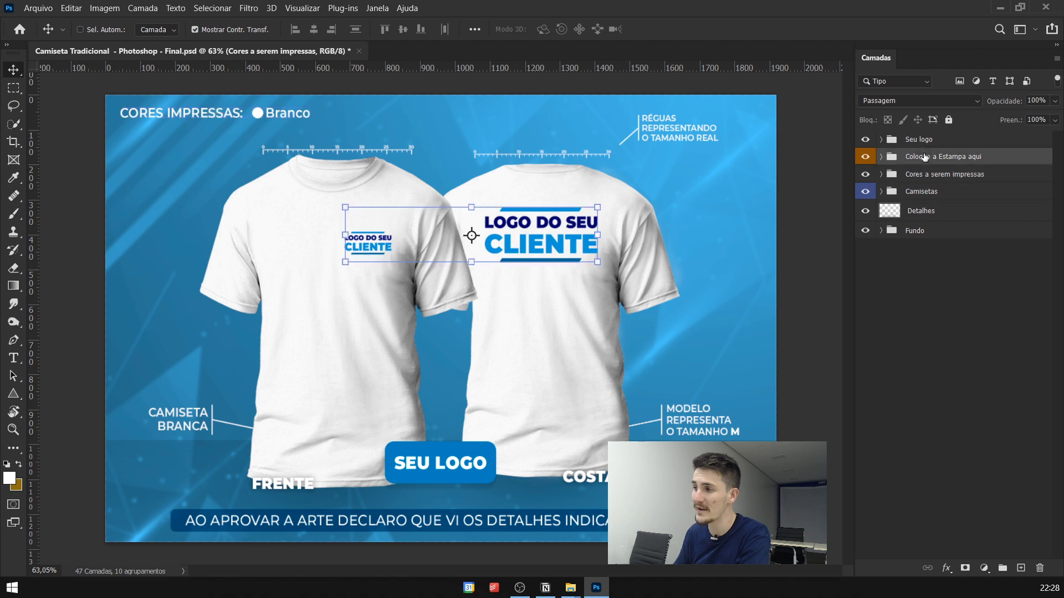
left_click(927, 143)
left_click(919, 216)
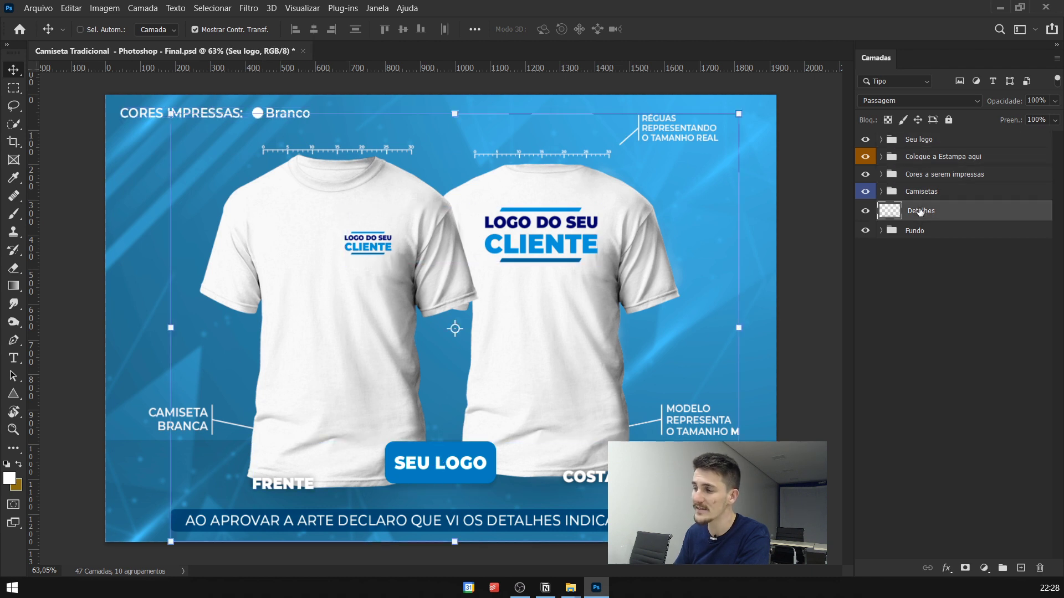
left_click(932, 268)
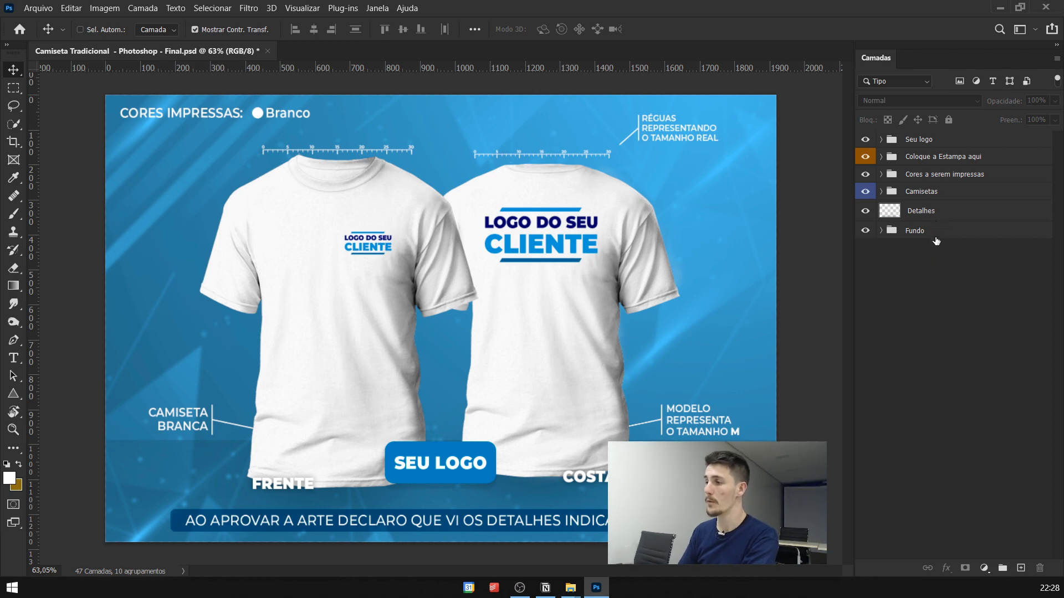
- Hide and show the Fundo group to check its effect on the mockup, then select it
left_click(865, 231)
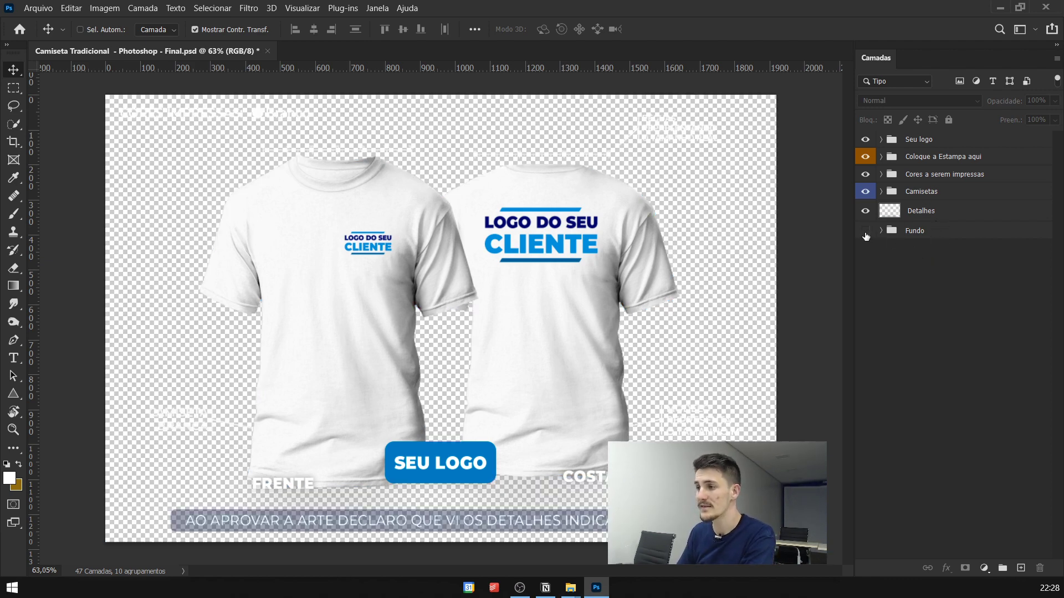
left_click(866, 232)
left_click(908, 233)
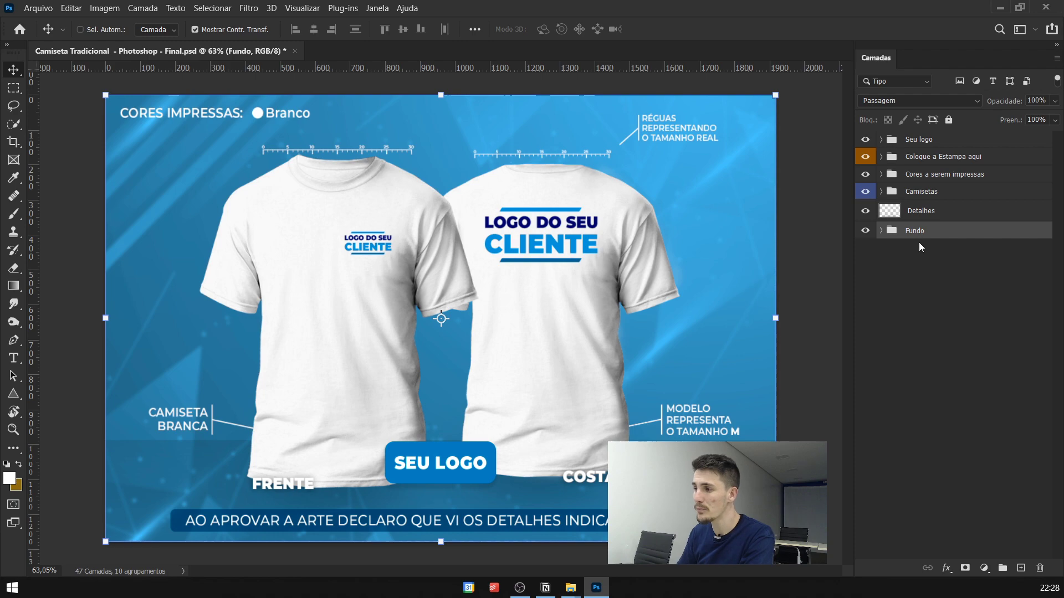
- Screenshot the Camadas panel area with a red box around Fundo and a downward arrow beside the layers, copy it, and deselect the group
key("Print")
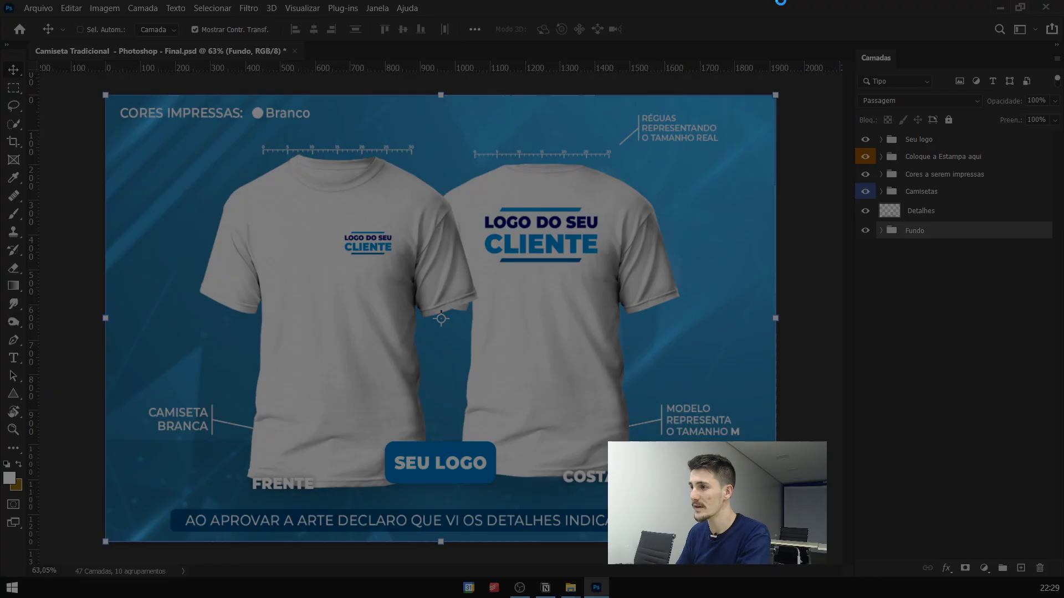
left_click_drag(780, 1, 1063, 357)
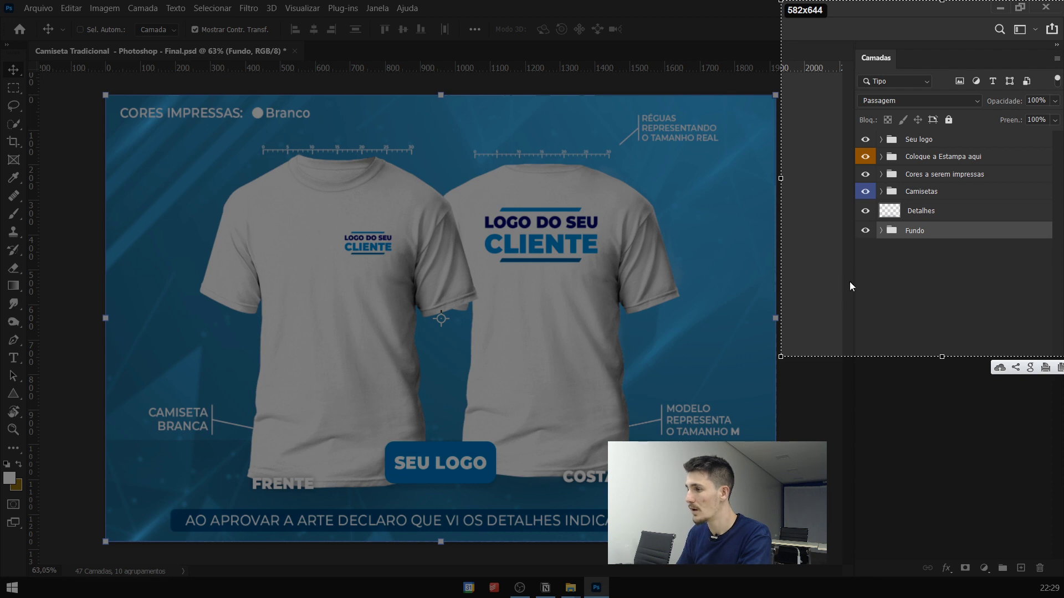
mouse_move(843, 241)
left_mouse_down()
mouse_move(1021, 211)
mouse_move(1054, 226)
left_mouse_up()
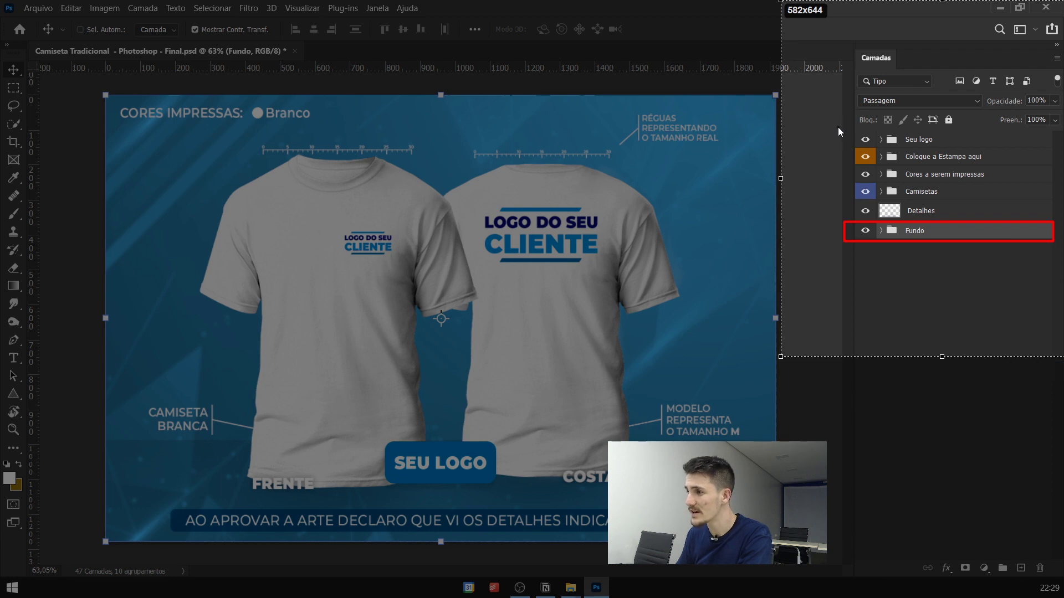
left_click_drag(838, 195, 836, 232)
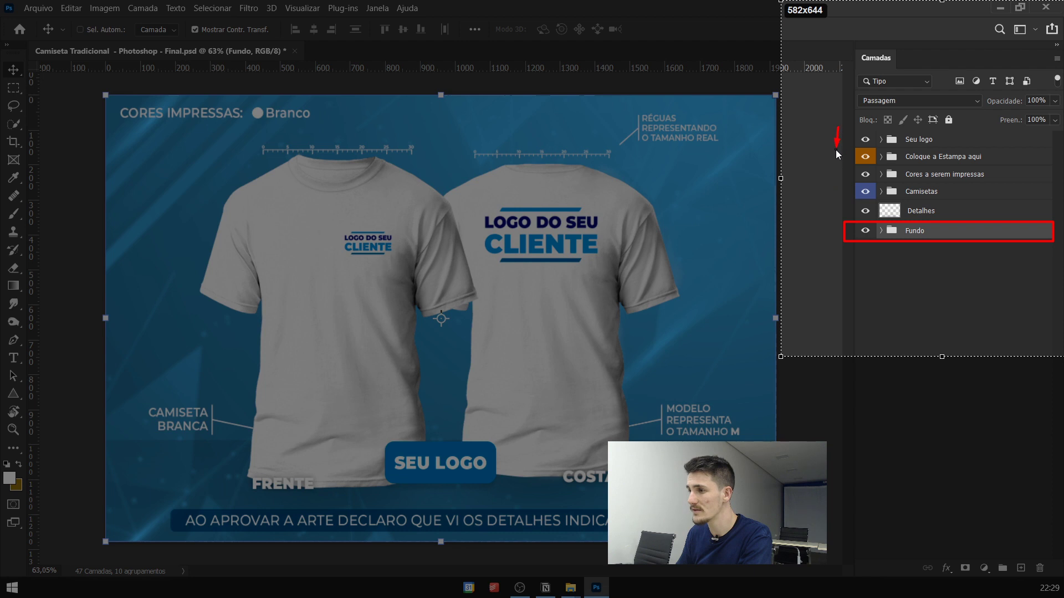
left_click_drag(837, 164, 839, 238)
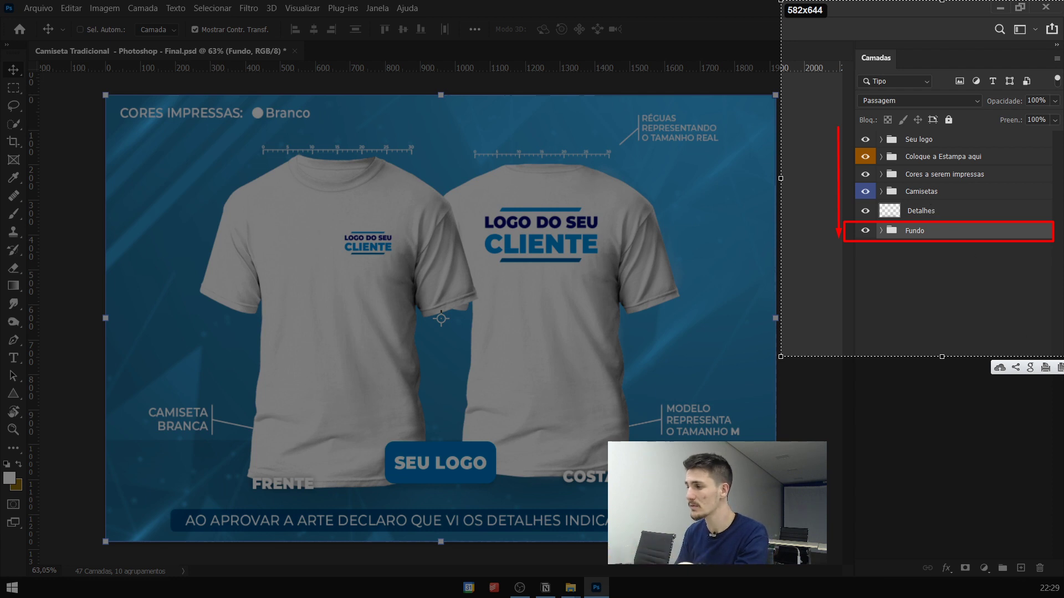
key("ctrl+c")
left_click(920, 242)
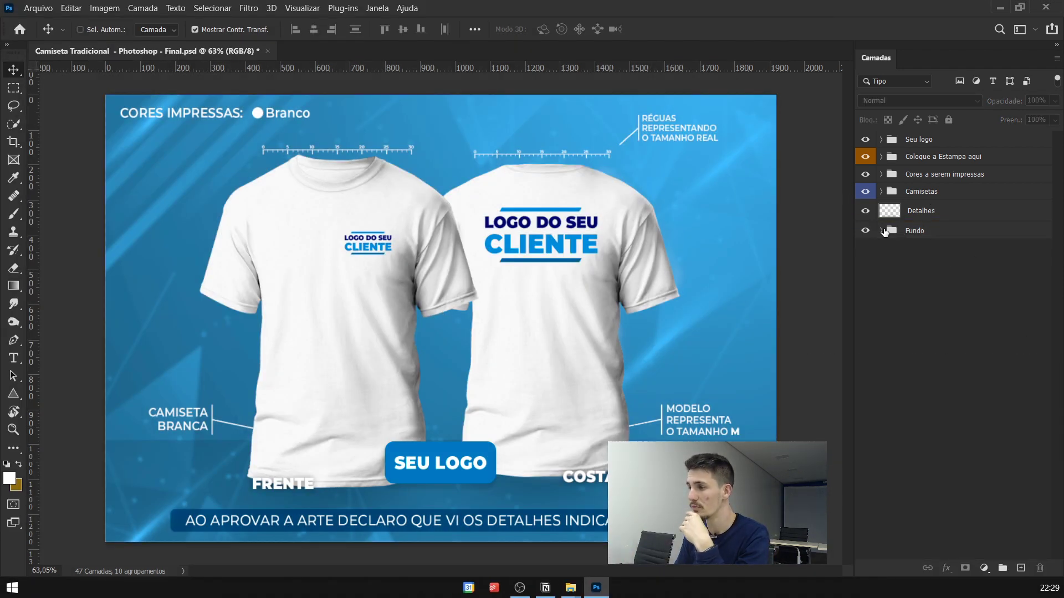
- Toggle the visibility of Fundo, Detalhes, Camisetas, Cores a serem impressas, Coloque a Estampa aqui and Seu logo in turn to examine each one's content
left_click(866, 231)
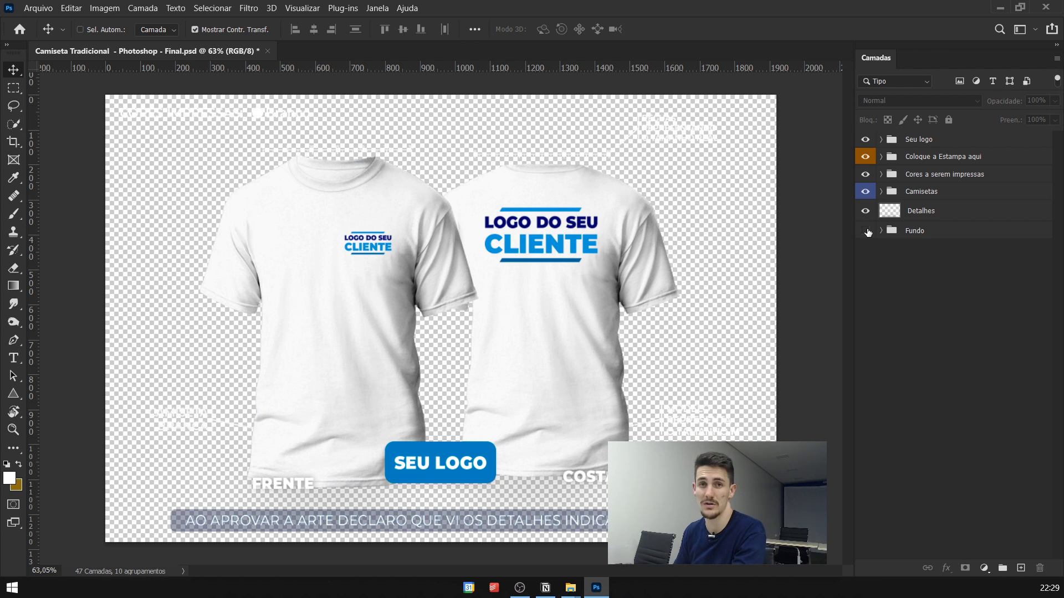
left_click(866, 231)
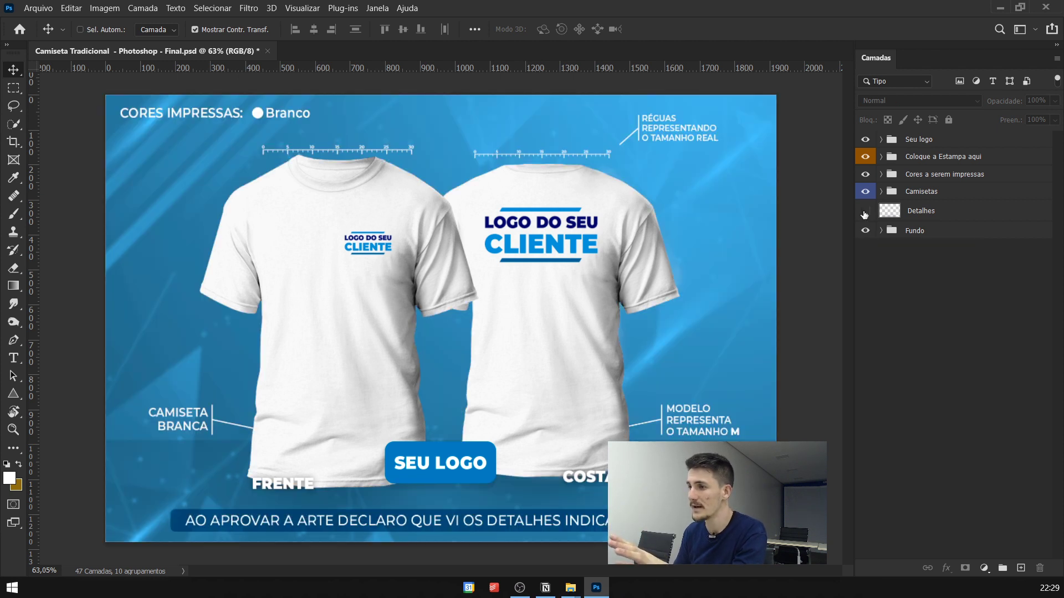
left_click(865, 212)
left_click(863, 211)
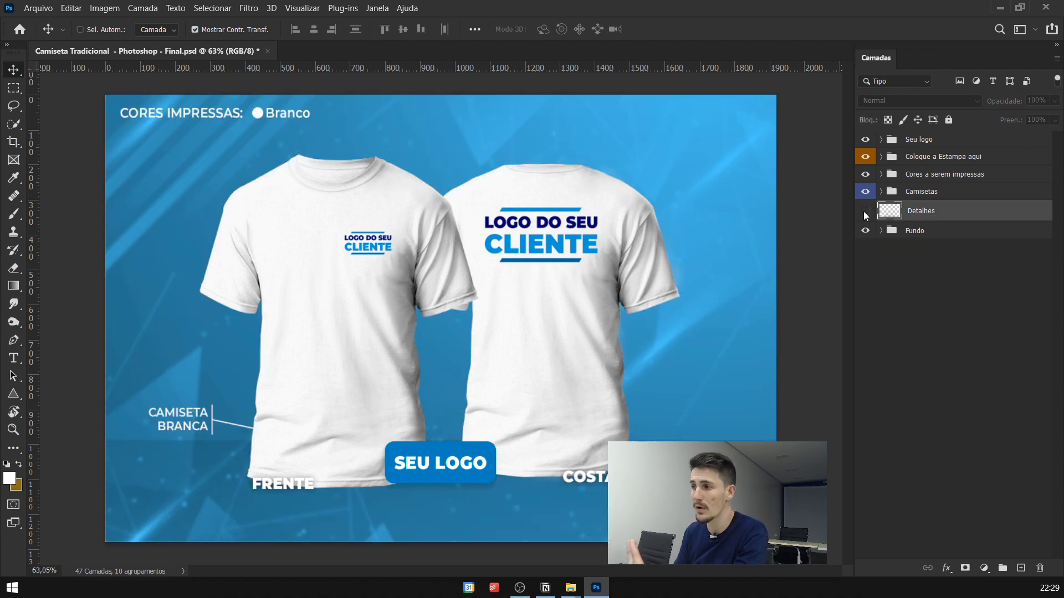
left_click(865, 193)
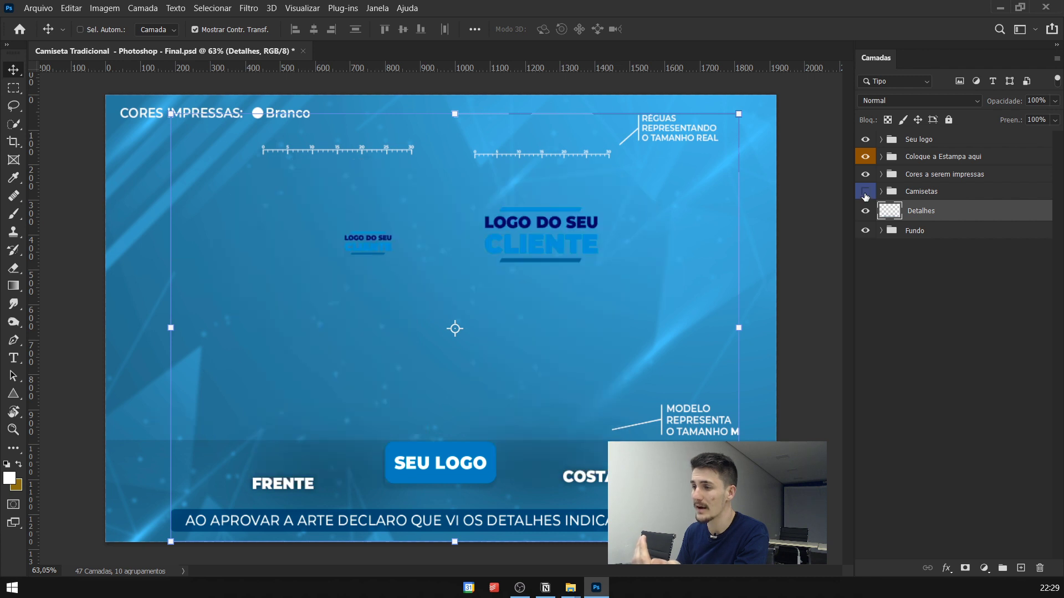
left_click(865, 193)
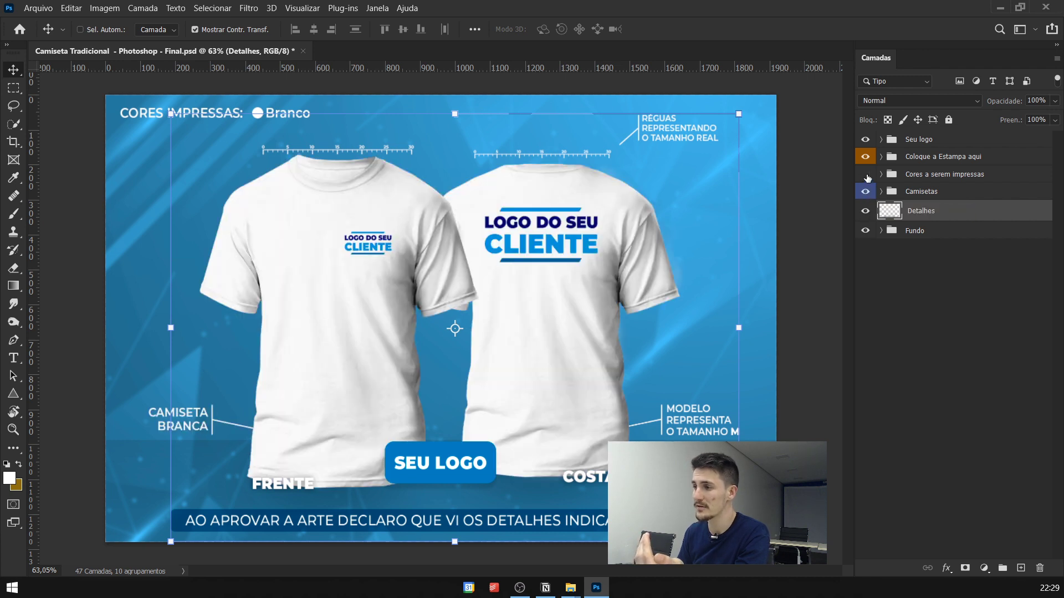
left_click(866, 175)
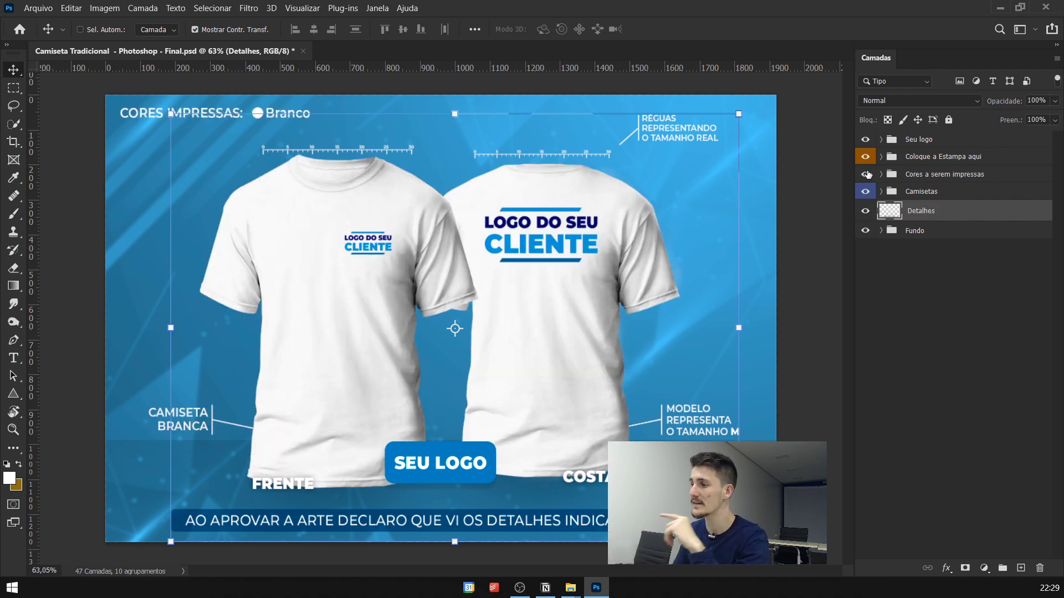
left_click(866, 158)
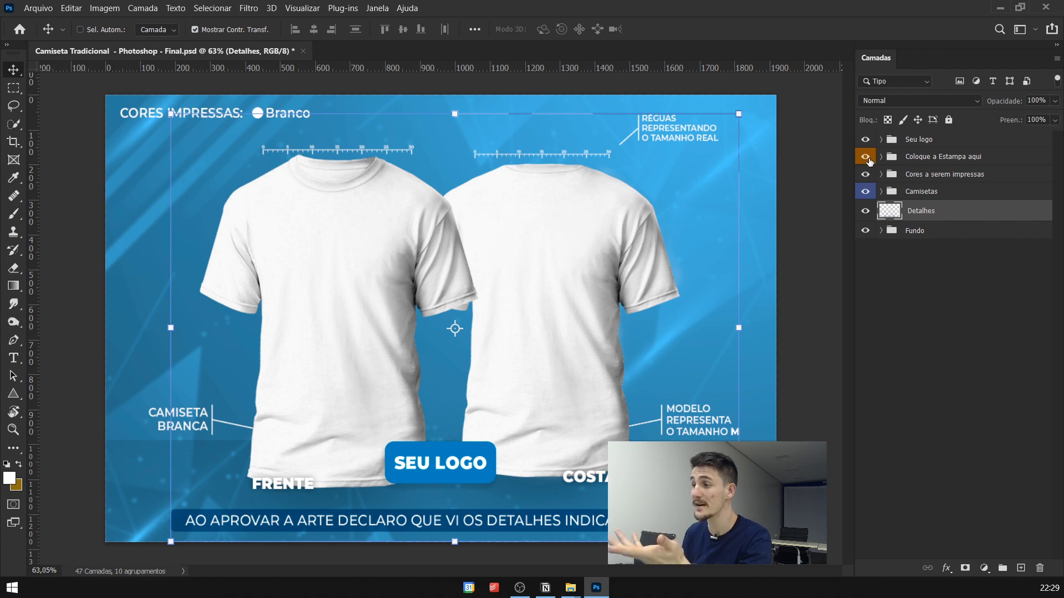
left_click(867, 159)
left_click(867, 141)
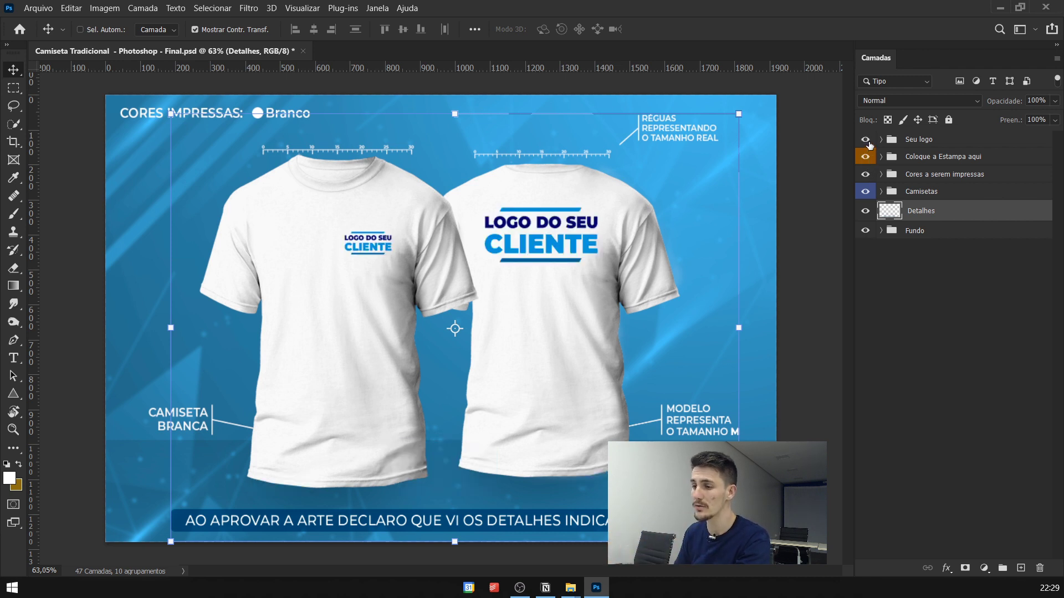
- Select the Seu logo, Coloque a Estampa aqui and Cores a serem impressas groups to examine which mockup elements each one holds
left_click(868, 142)
left_click(886, 146)
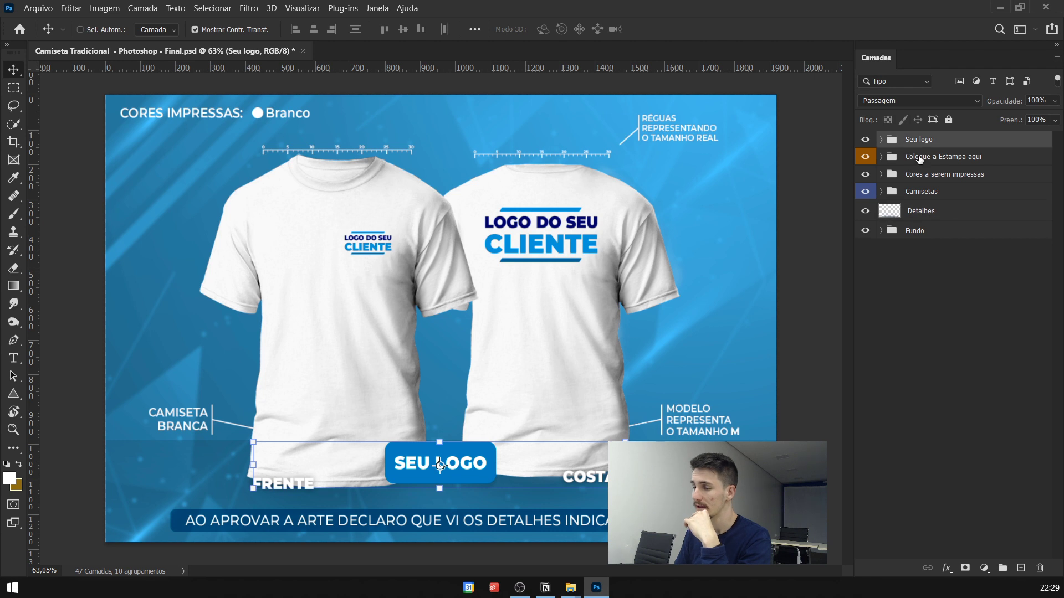
left_click(920, 160)
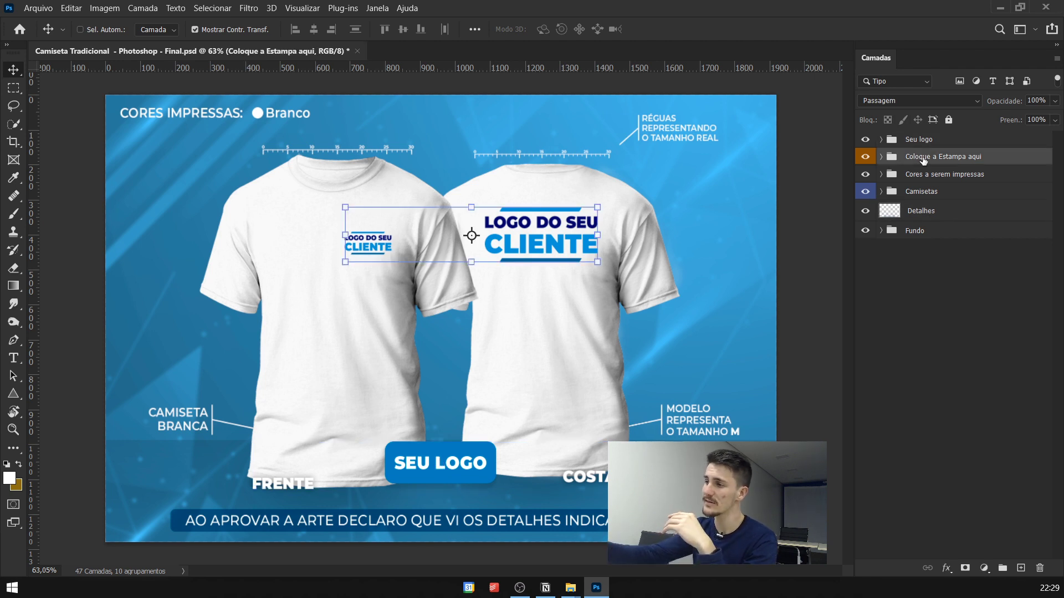
left_click(913, 147)
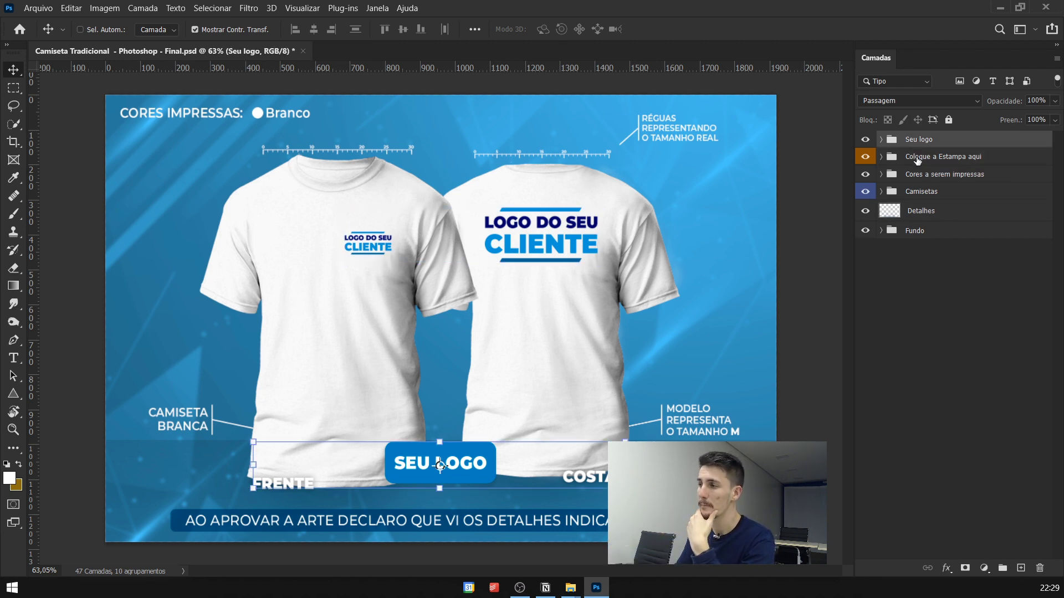
left_click(917, 160)
left_click(917, 177)
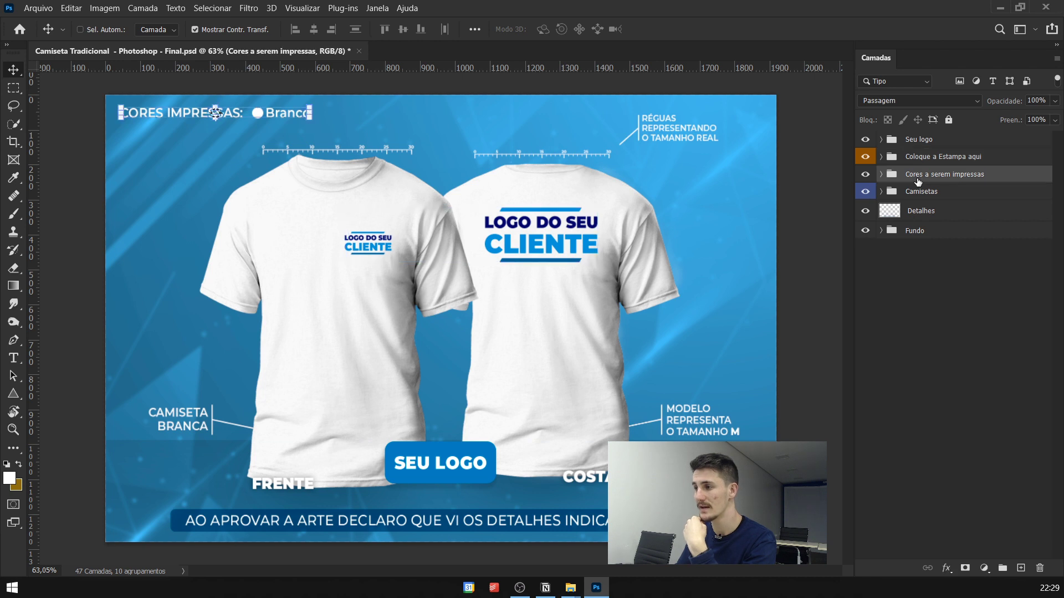
- Move the Seu logo group below Camisetas to test the stacking order, return it to the top of the stack, and clear the selection
left_click(927, 142)
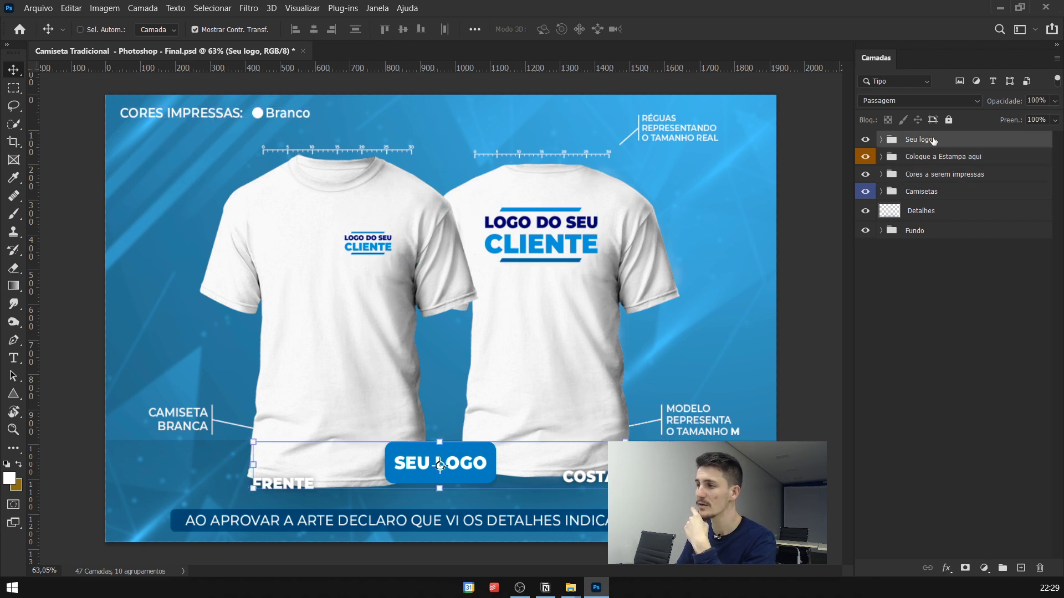
left_click_drag(934, 141, 936, 206)
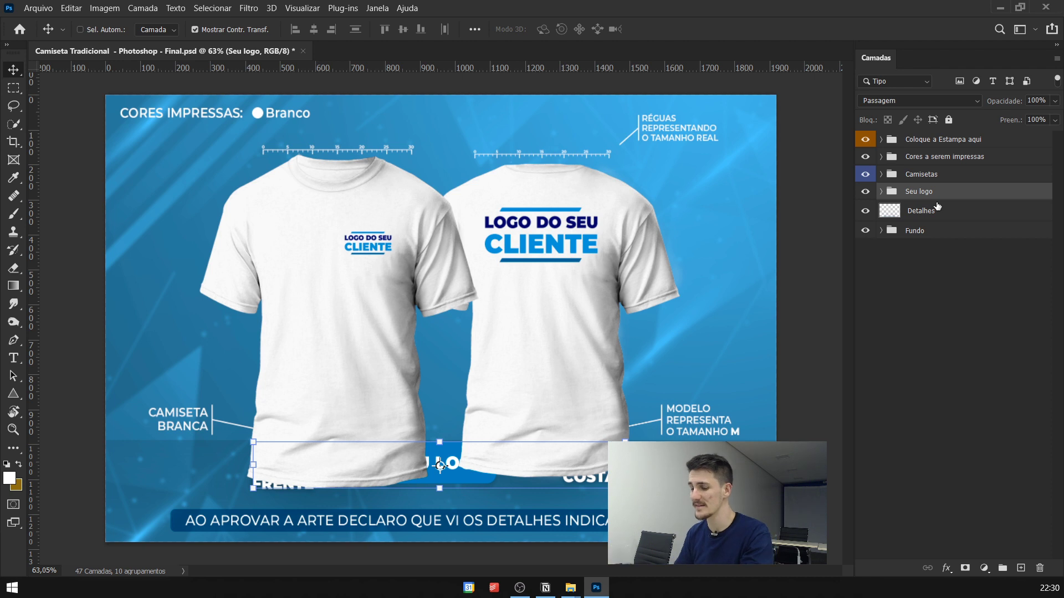
key("ctrl+shift+bracketright")
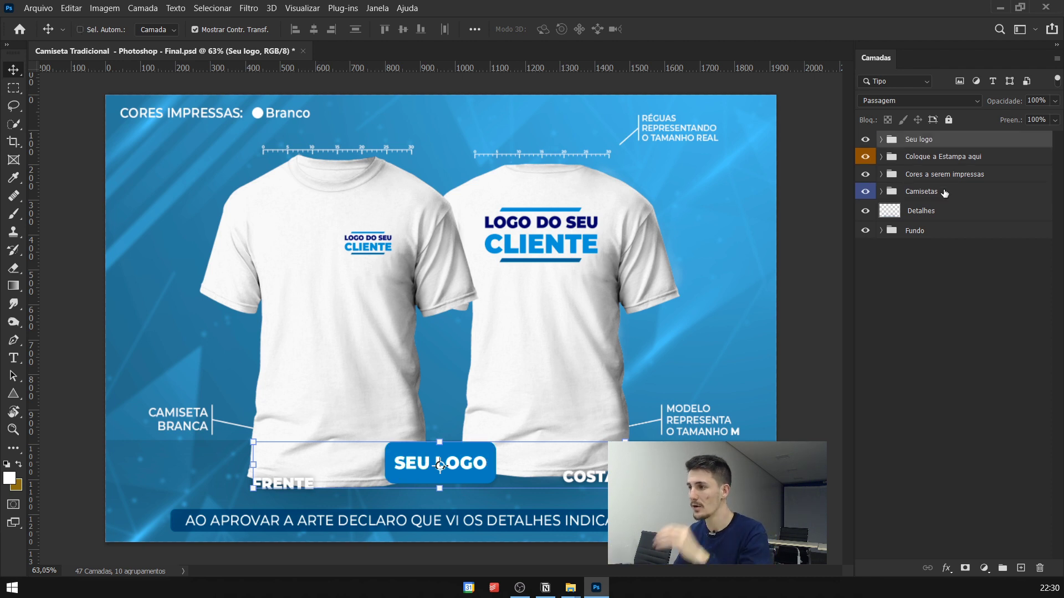
left_click(947, 158)
left_click(946, 271)
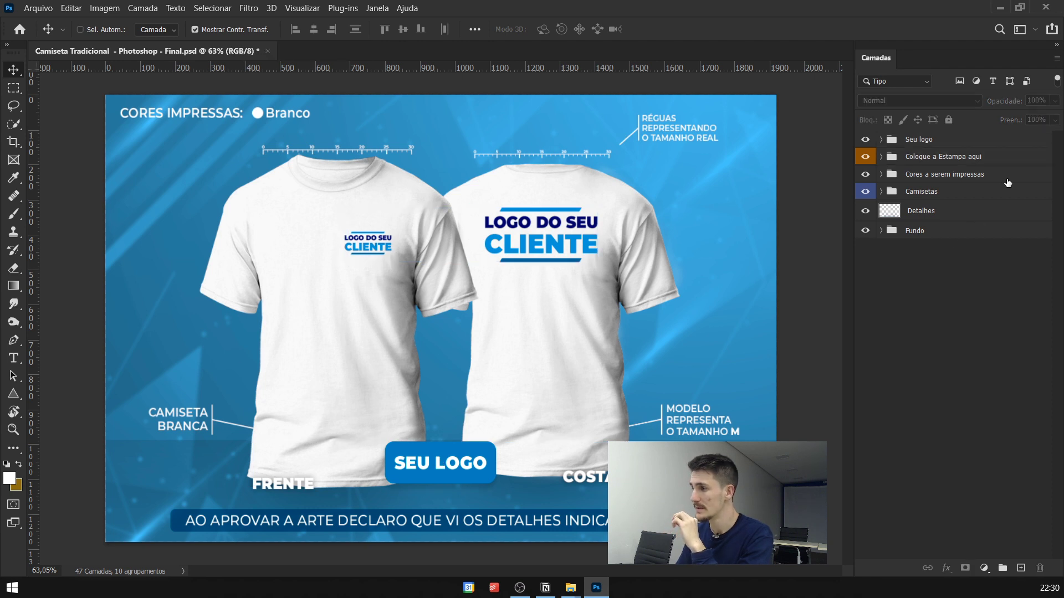
- Review the stacking order by selecting Cores a serem impressas, Seu logo, Coloque a Estampa aqui and Detalhes, ending on Seu logo
left_click(938, 175)
left_click(906, 142)
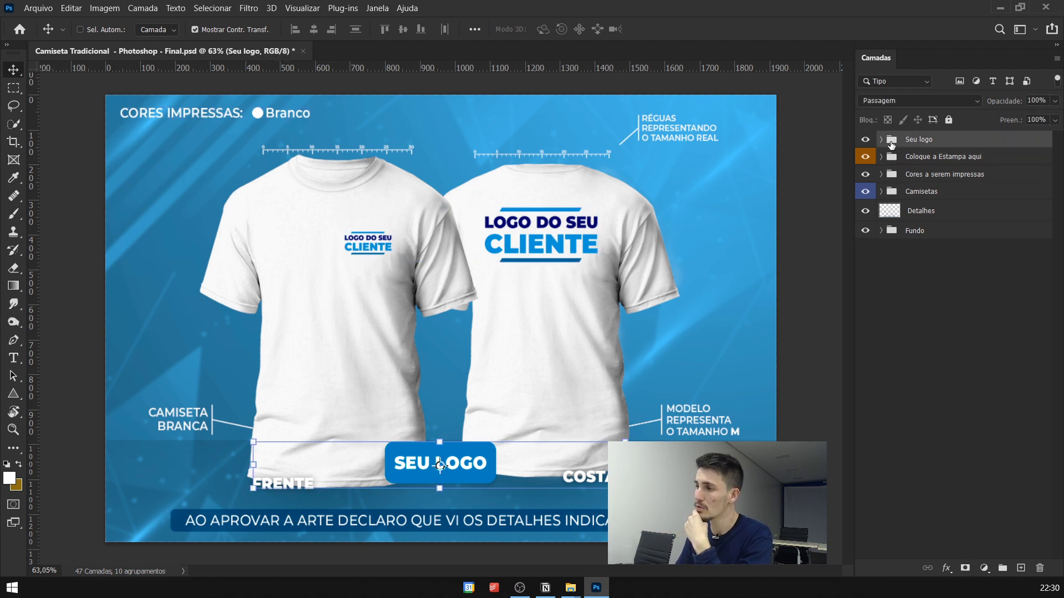
left_click(907, 157)
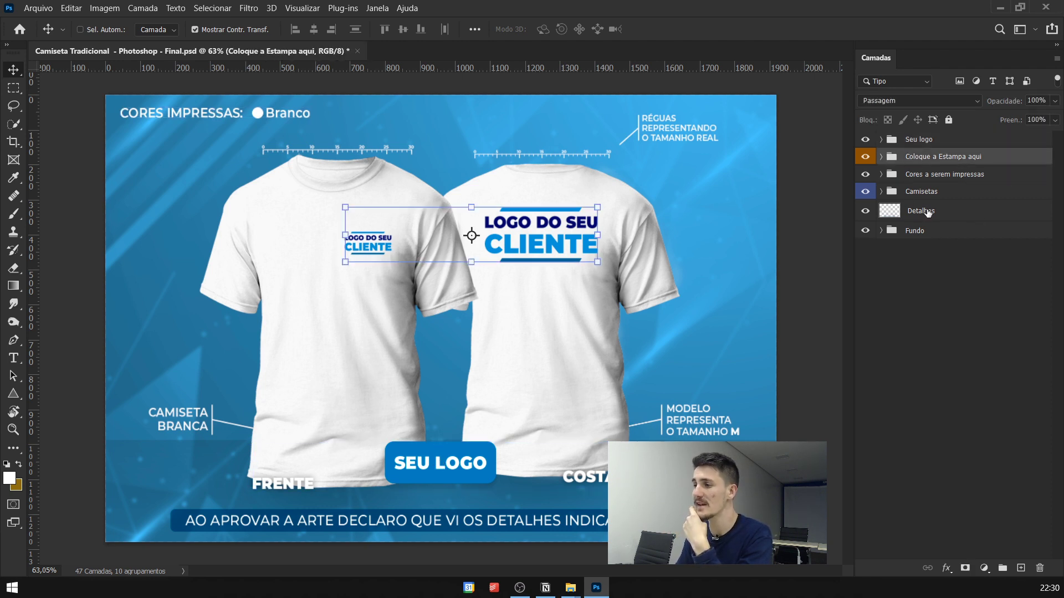
left_click(933, 213)
left_click(935, 148)
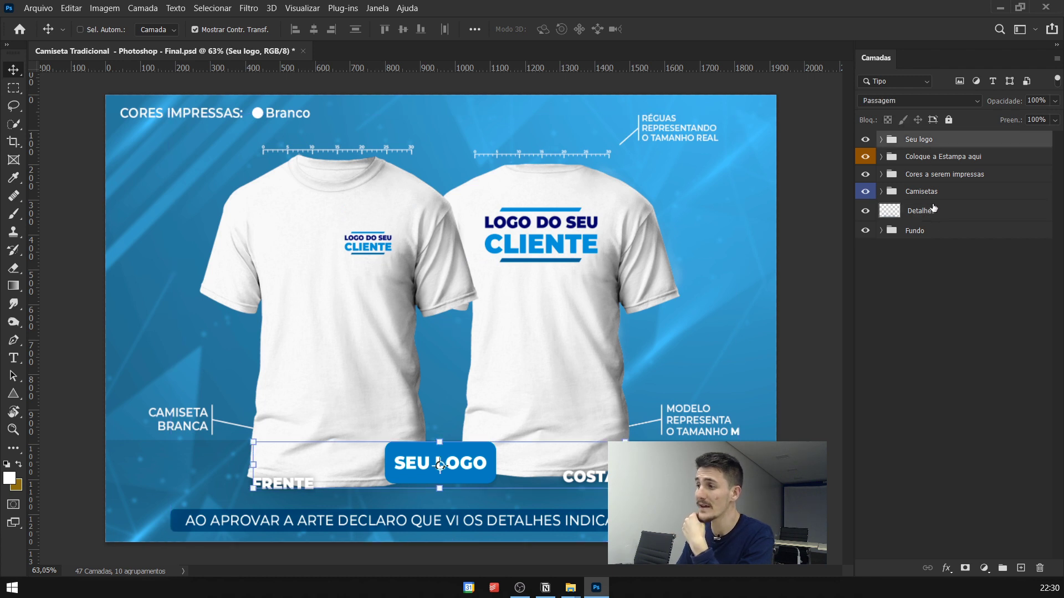
- Expand the Camisetas group and examine its Raglan, Mangas completas, Gola e Manga and Cores de Camisetas subgroups
left_click(881, 192)
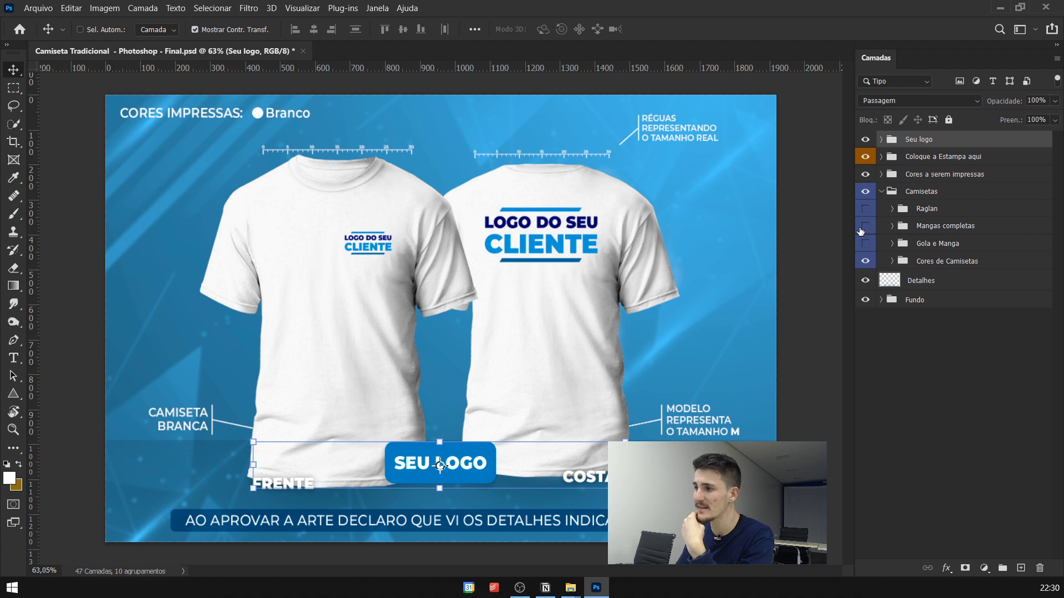
left_click(934, 227)
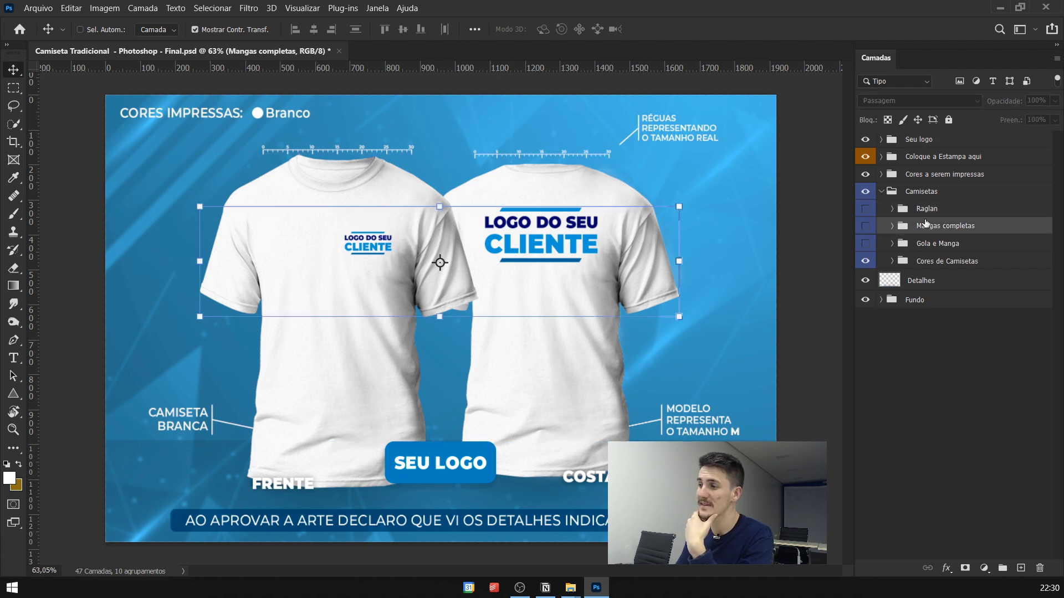
left_click(903, 210)
left_click(921, 228)
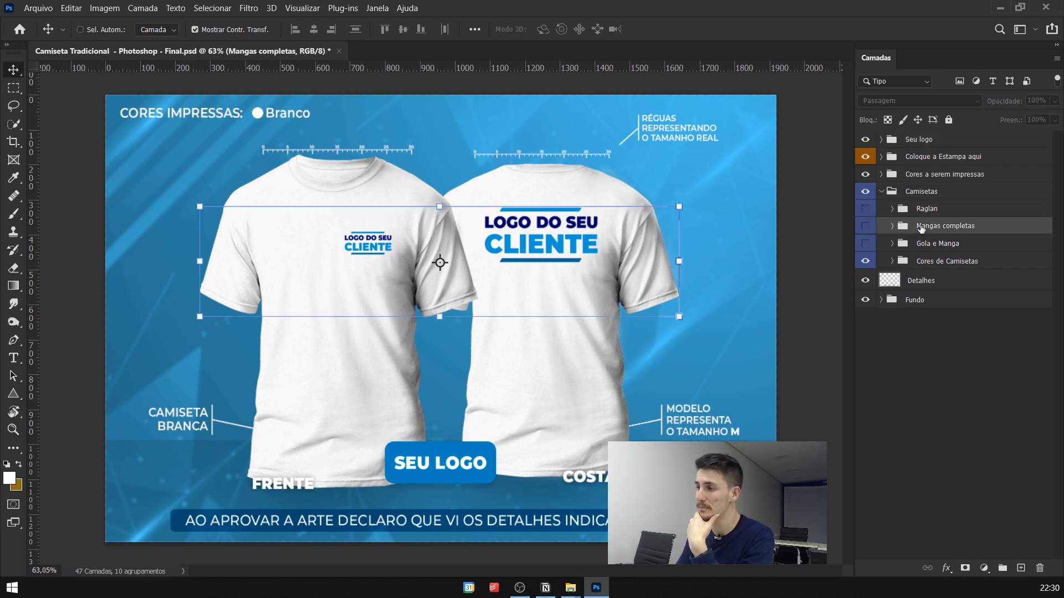
left_click(941, 249)
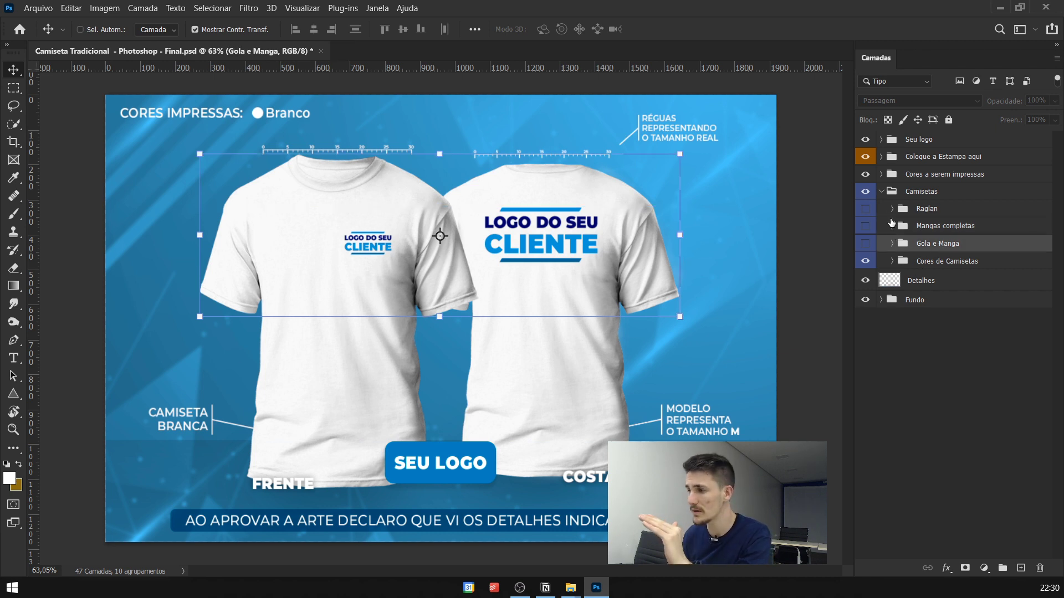
left_click(895, 262)
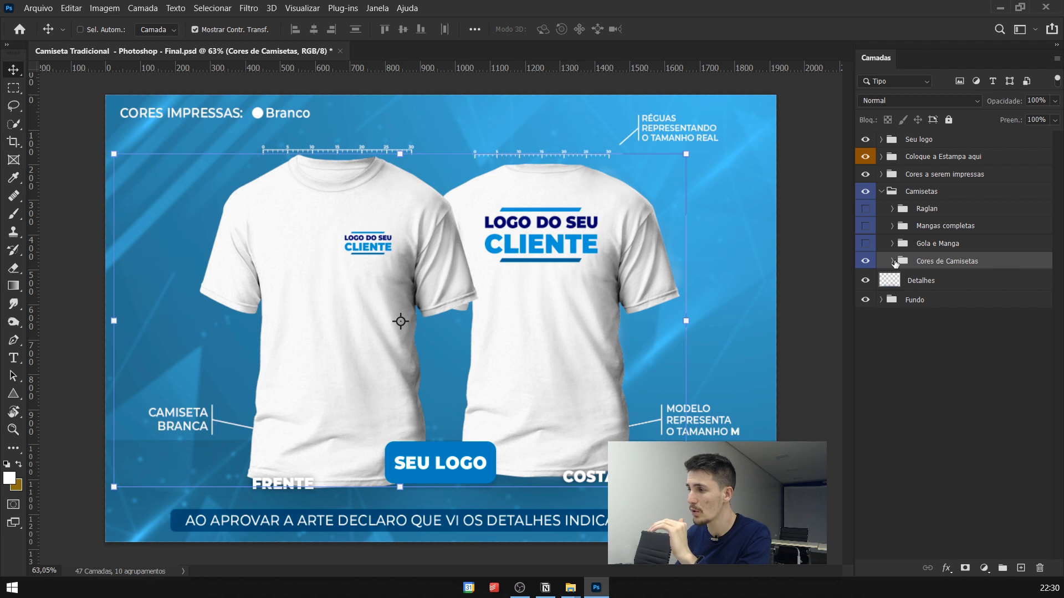
- Expand Cores de Camisetas and toggle the Branca and Preto Mescla shirt layers, leaving both hidden
left_click(893, 261)
scroll(895, 264, "down", 4)
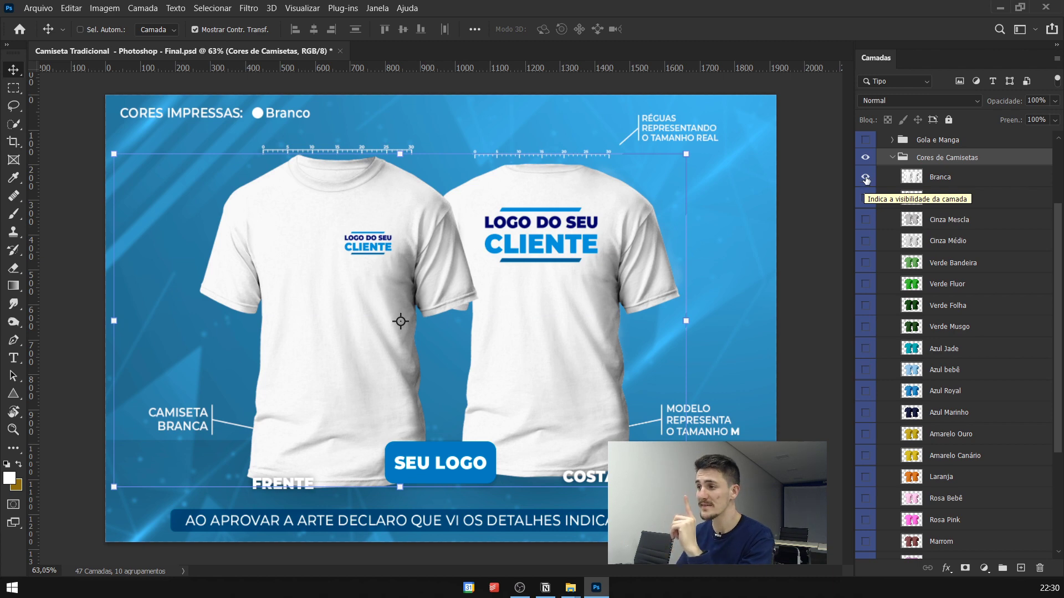
left_click(866, 177)
left_click(865, 198)
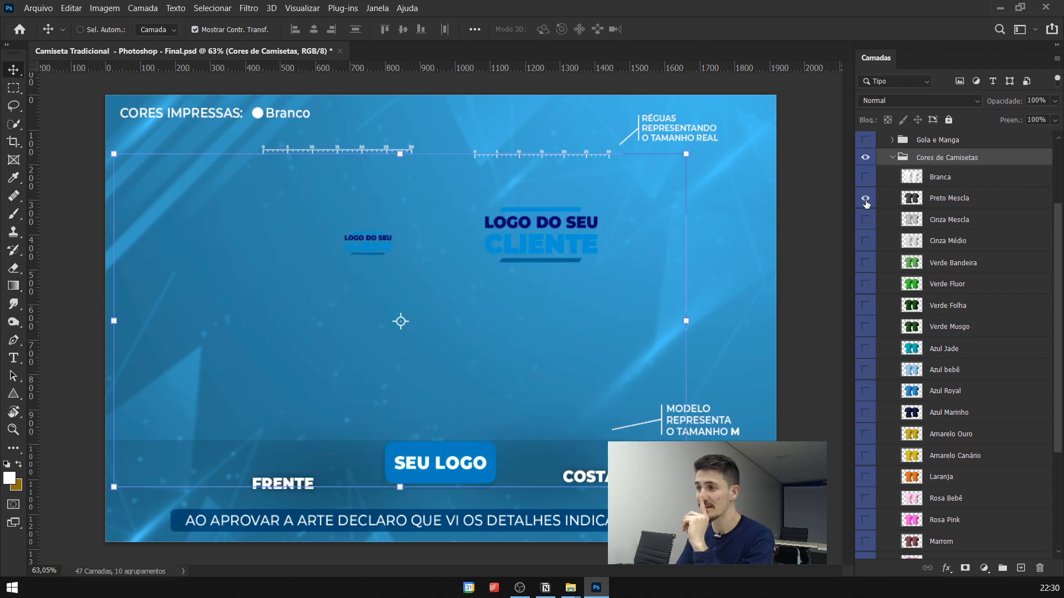
left_click(865, 177)
left_click(865, 198)
left_click(866, 177)
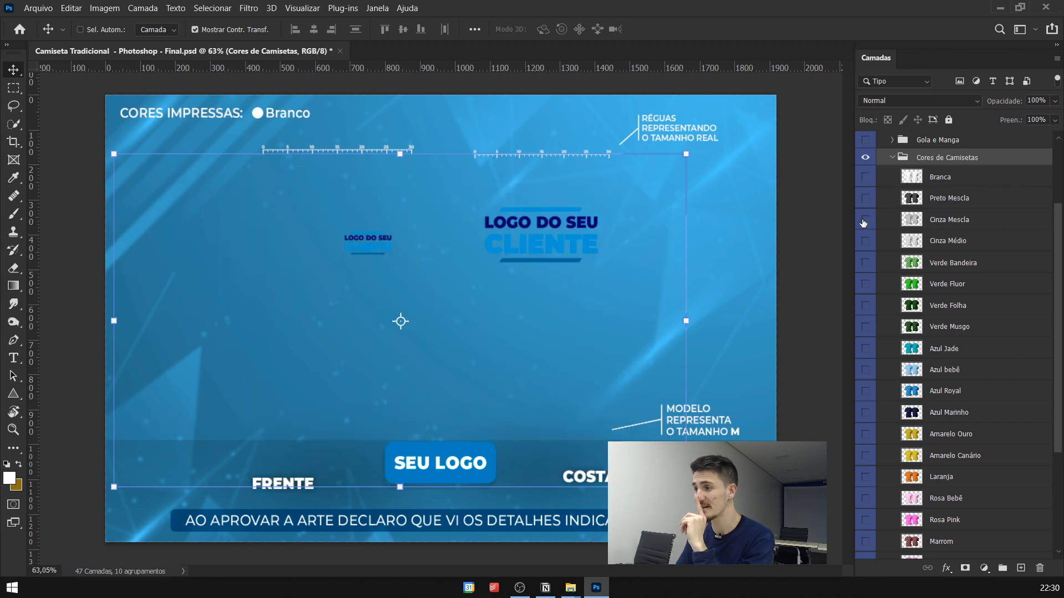
- Show and select the Cinza Mescla shirt layer to preview that color on the mockup, then hide it
left_click(866, 219)
left_click(890, 223)
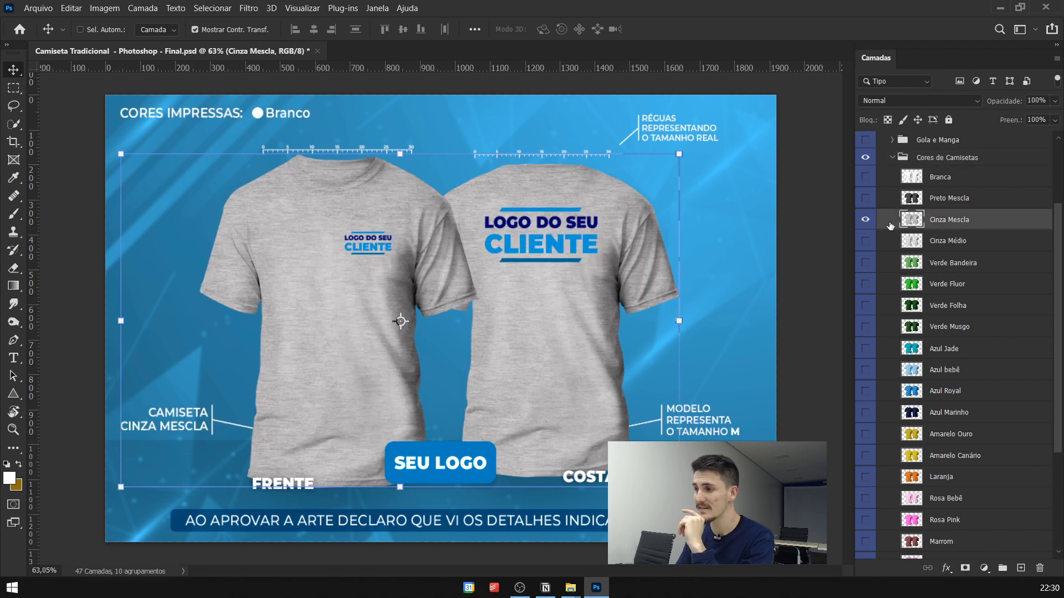
left_click(866, 221)
left_click(866, 221)
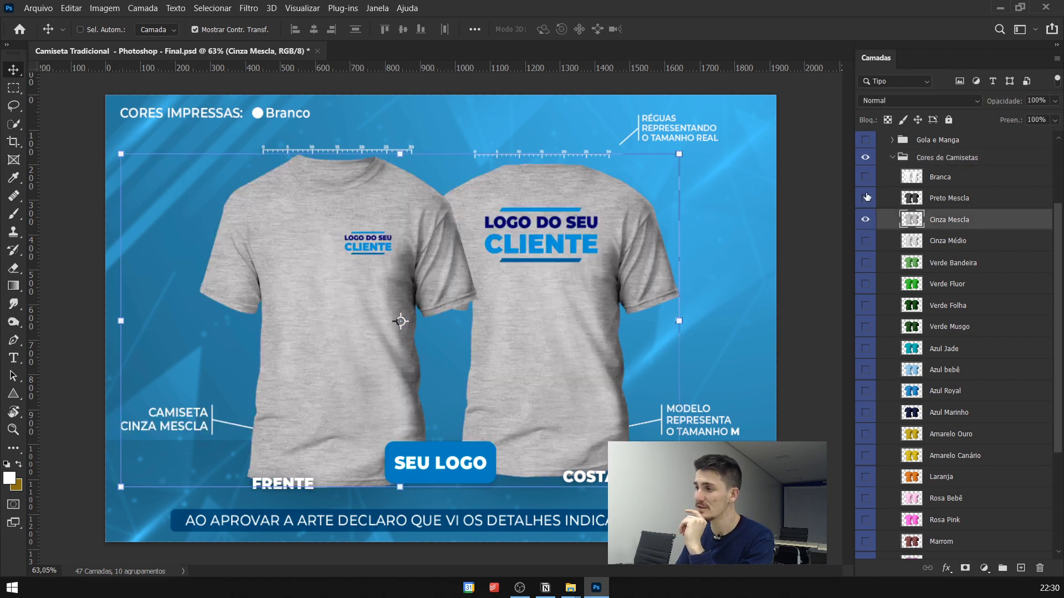
left_click(866, 220)
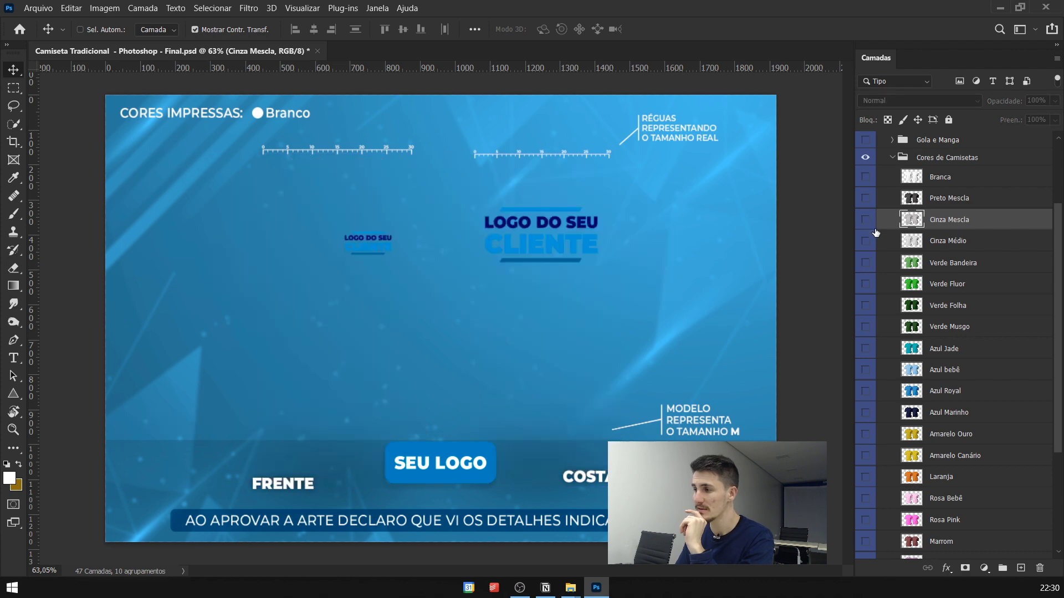
- Preview the Cinza Médio, Verde Fluor and Azul bebê shirt colors one at a time, hiding each after viewing
left_click(865, 241)
left_click(934, 242)
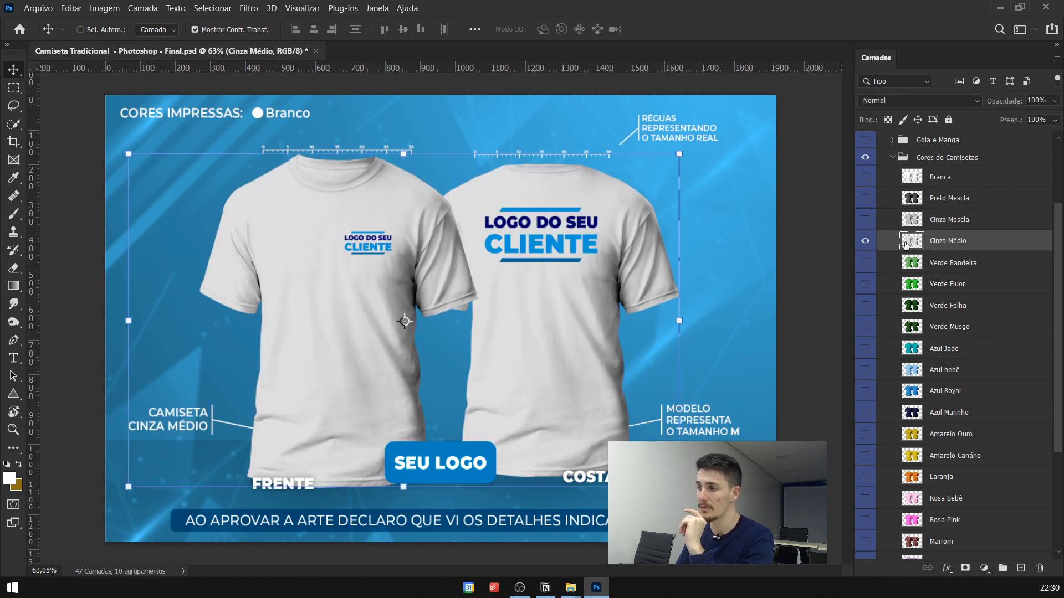
left_click(865, 242)
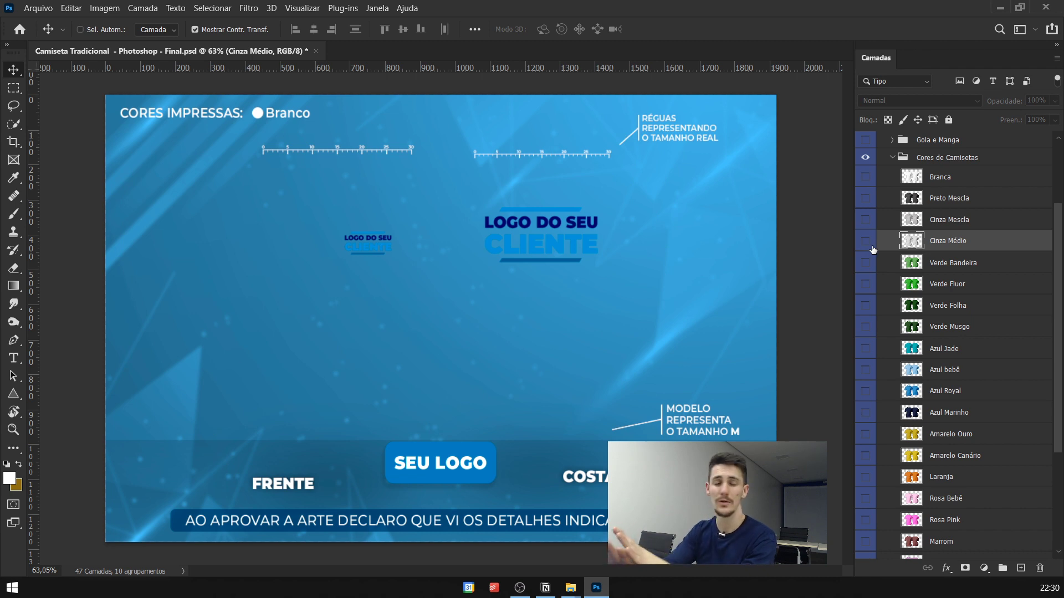
left_click(864, 285)
left_click(863, 285)
left_click(864, 369)
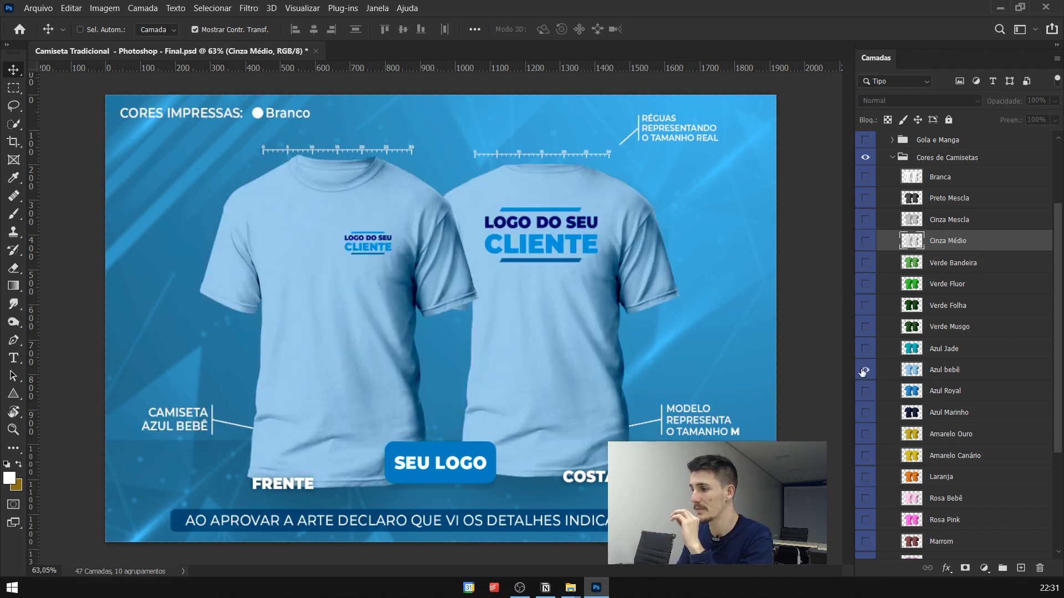
left_click(864, 371)
left_click(864, 369)
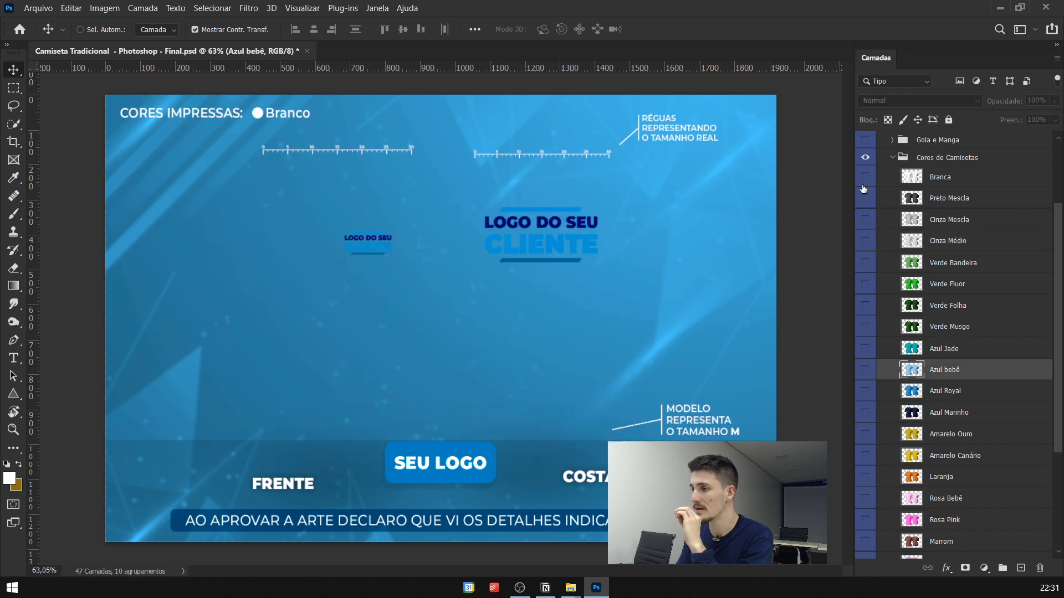
- Make the Branca shirt layer visible again and collapse the Cores de Camisetas and Camisetas groups
left_click(865, 176)
left_click(960, 180)
scroll(955, 183, "down", 1)
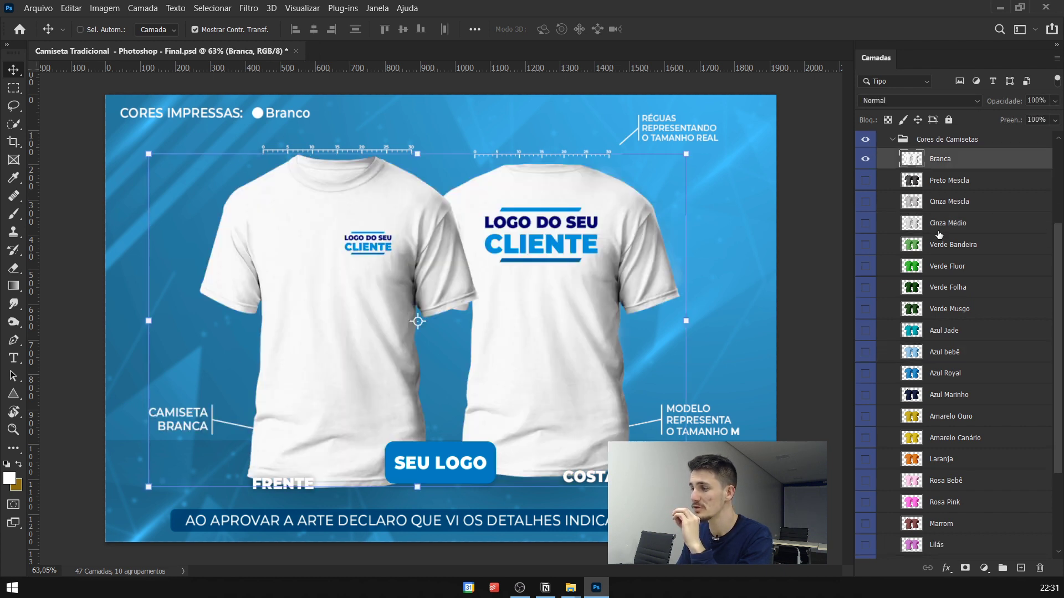
scroll(914, 177, "up", 2)
left_click(888, 175)
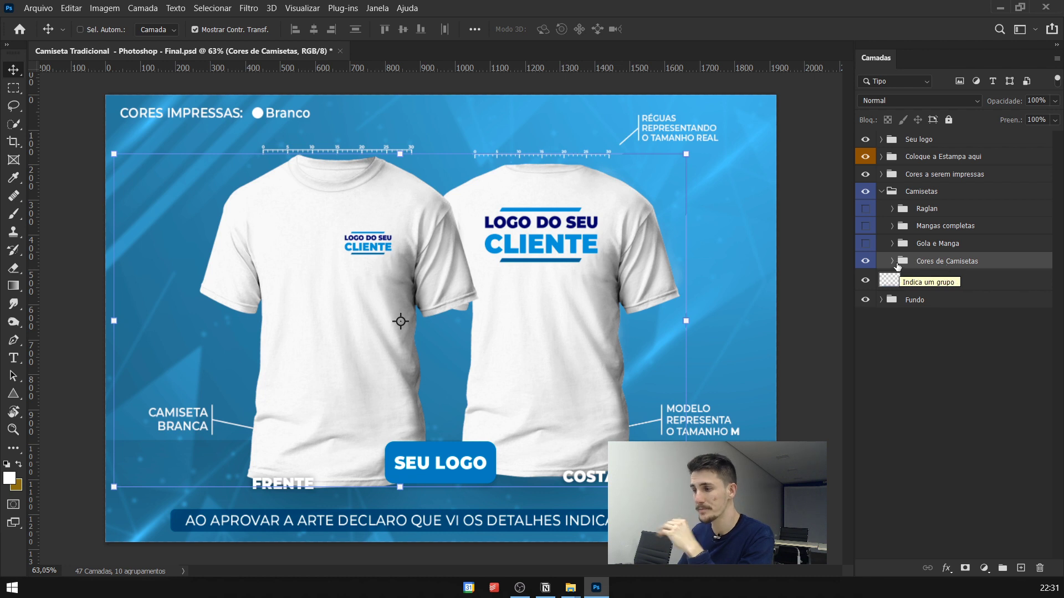
left_click(882, 192)
- Expand Cores a serem impressas to examine its Cores impressas: text and Branco group, then collapse it and clear the selection
left_click(882, 176)
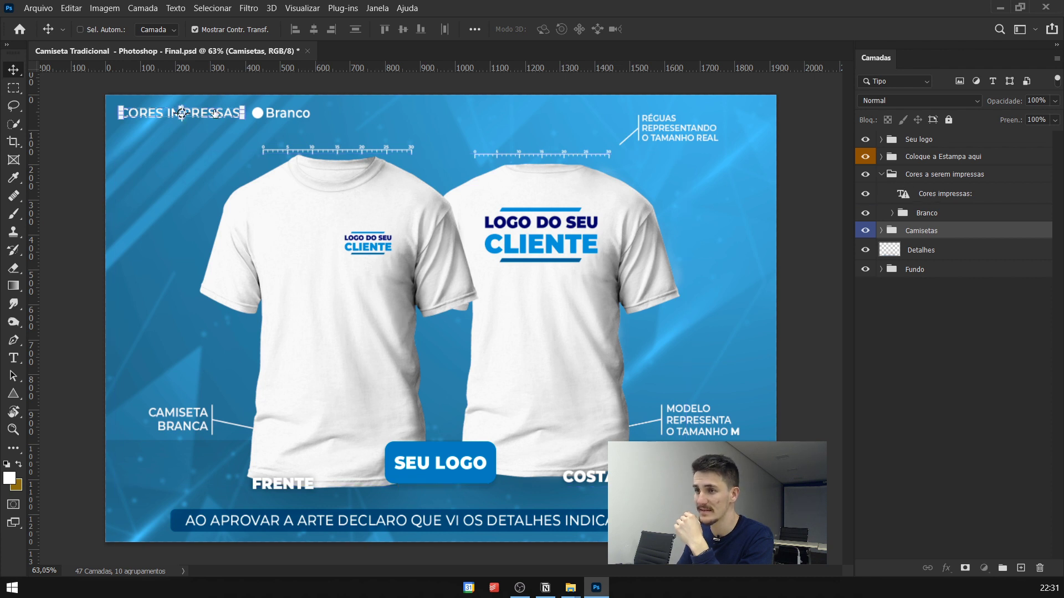
left_click(915, 195)
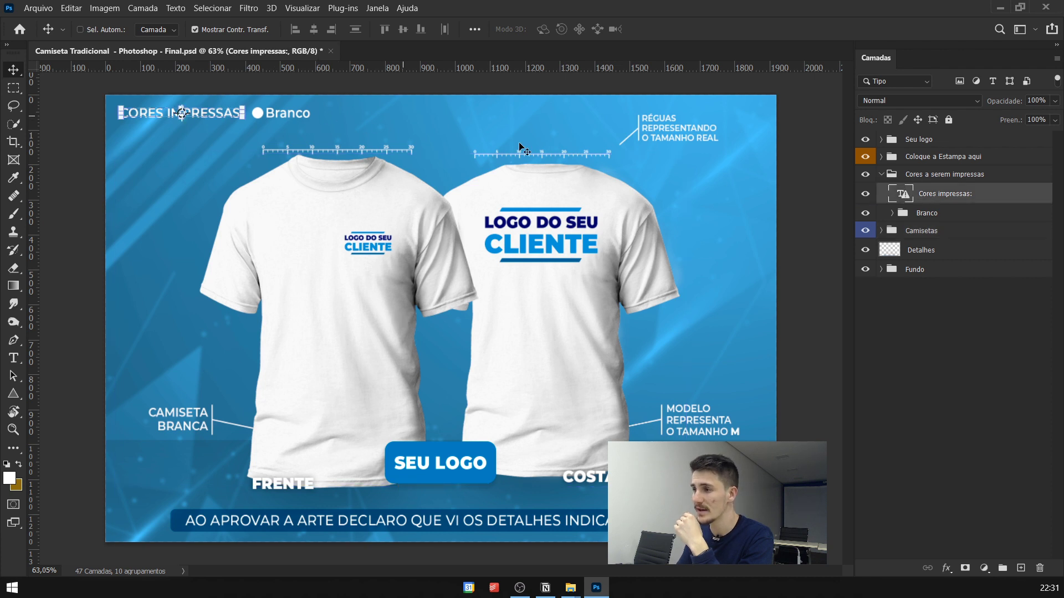
left_click(909, 214)
left_click(882, 175)
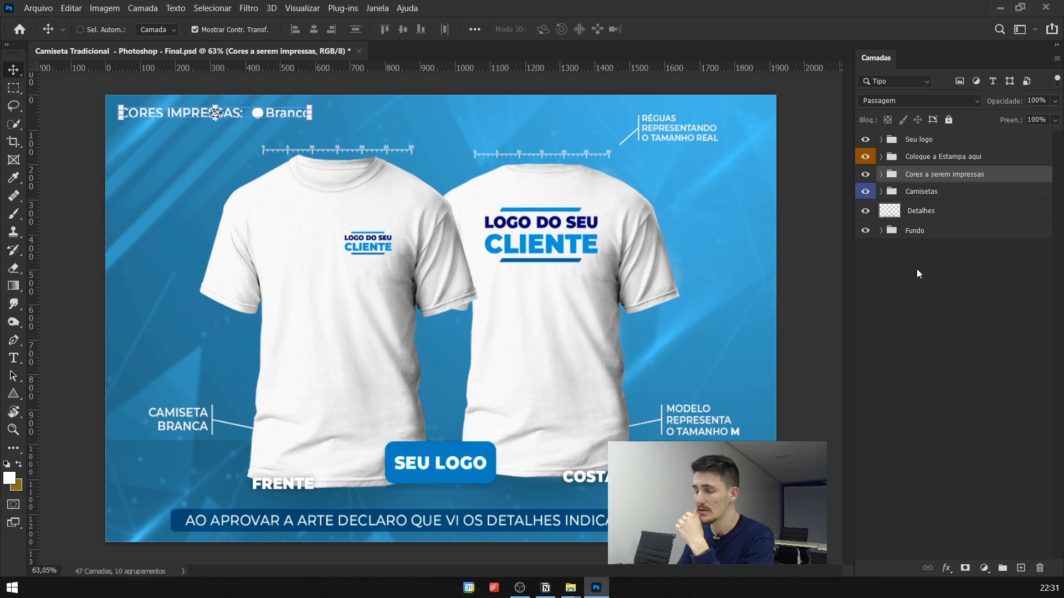
left_click(950, 334)
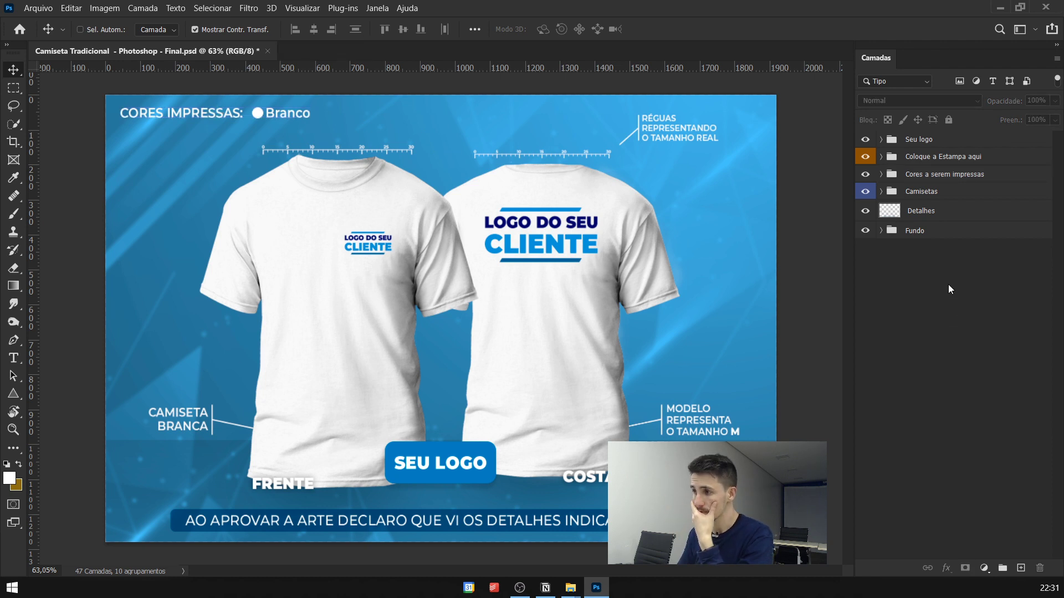
- Select and expand the Seu logo group to examine its layers, then collapse it
left_click(912, 142)
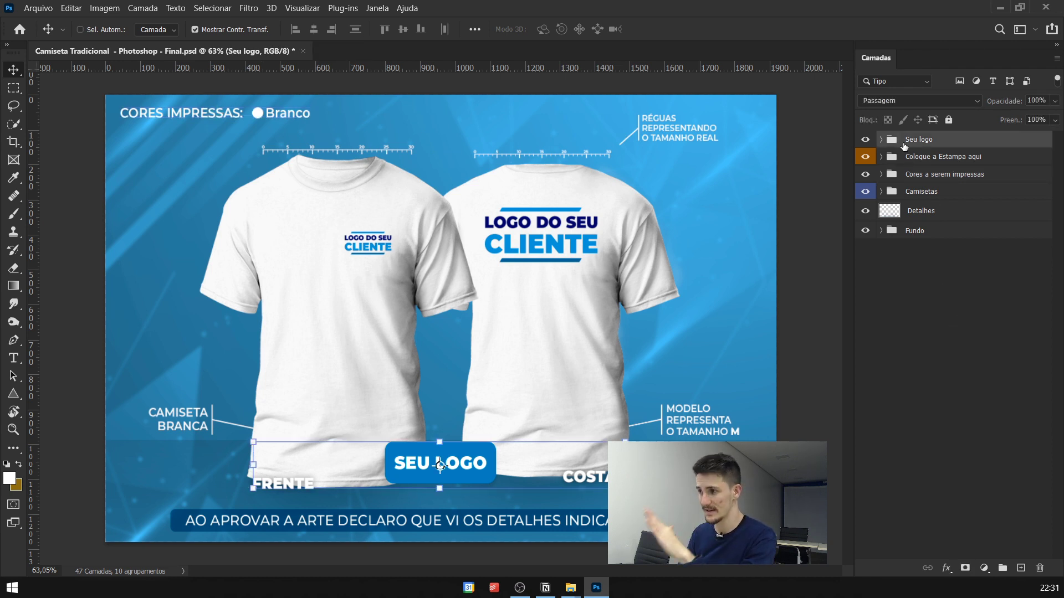
left_click(881, 140)
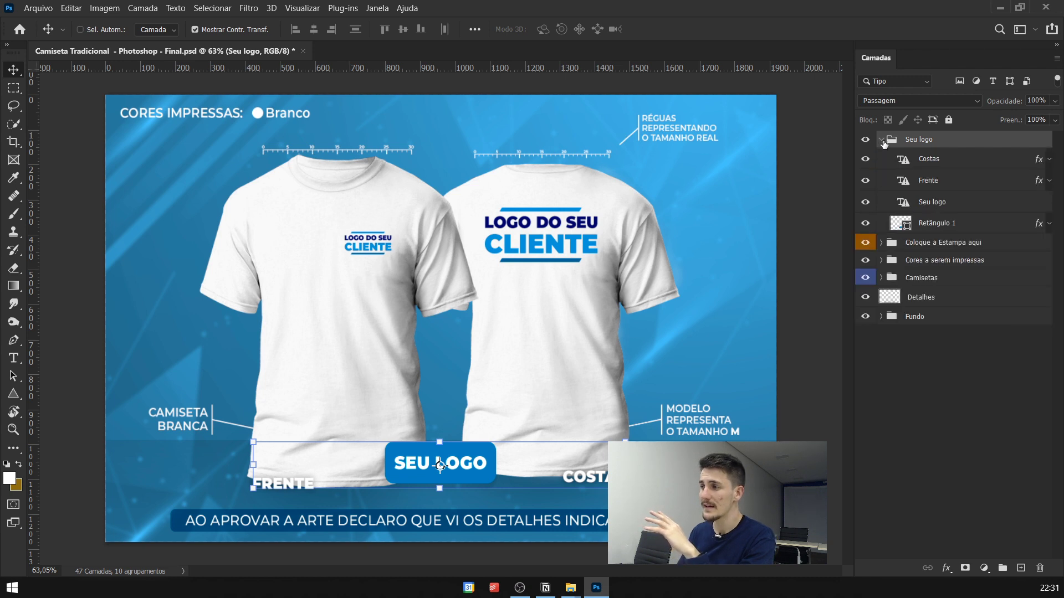
left_click(882, 140)
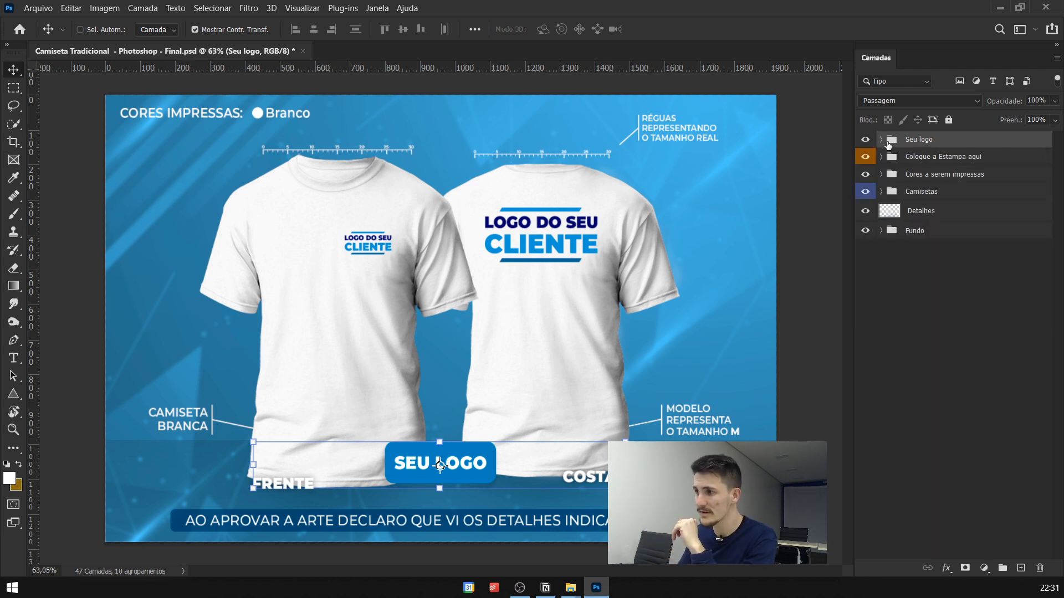
- Expand and collapse the Seu logo group once more, then clear the layer selection
left_click(882, 140)
left_click(882, 140)
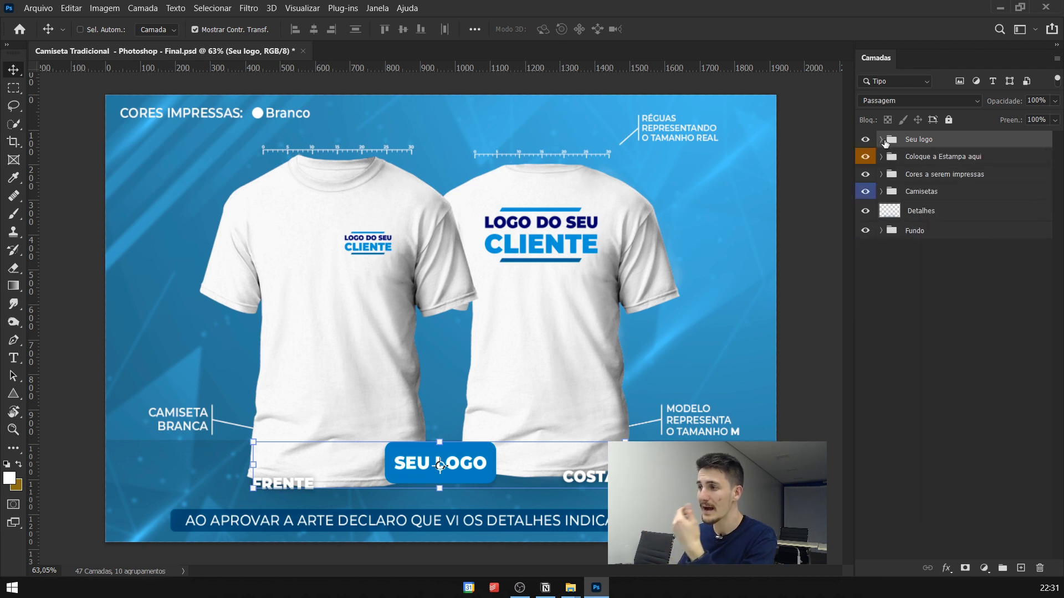
left_click(957, 275)
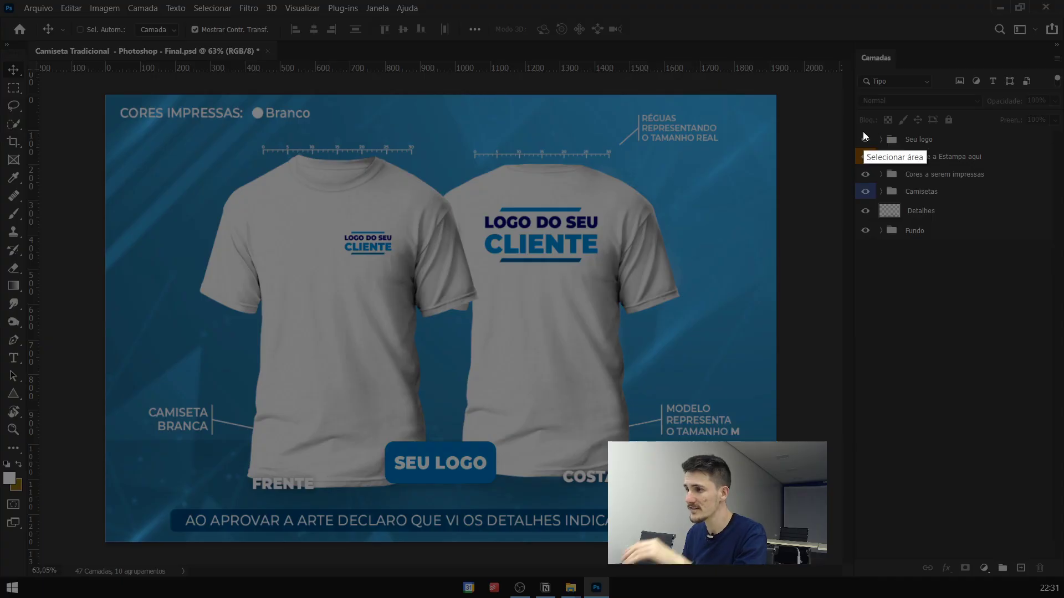
- Capture a 388x263 screen region around the layer list, annotate it with a downward red arrow and boxes around Fundo, Detalhes and Camisetas, and copy it
left_click_drag(846, 123, 1061, 269)
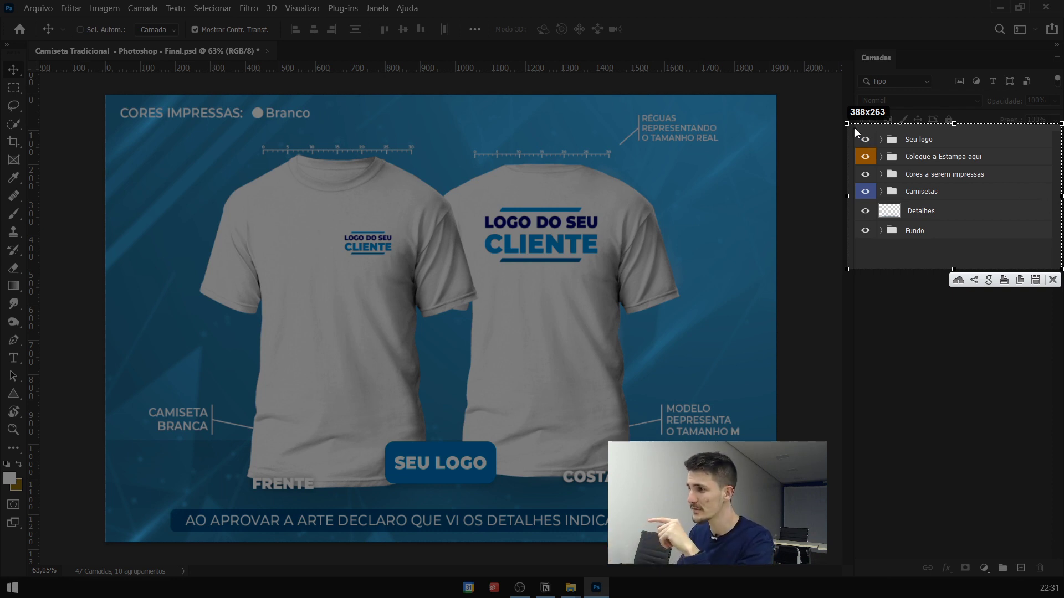
left_click_drag(854, 128, 855, 133)
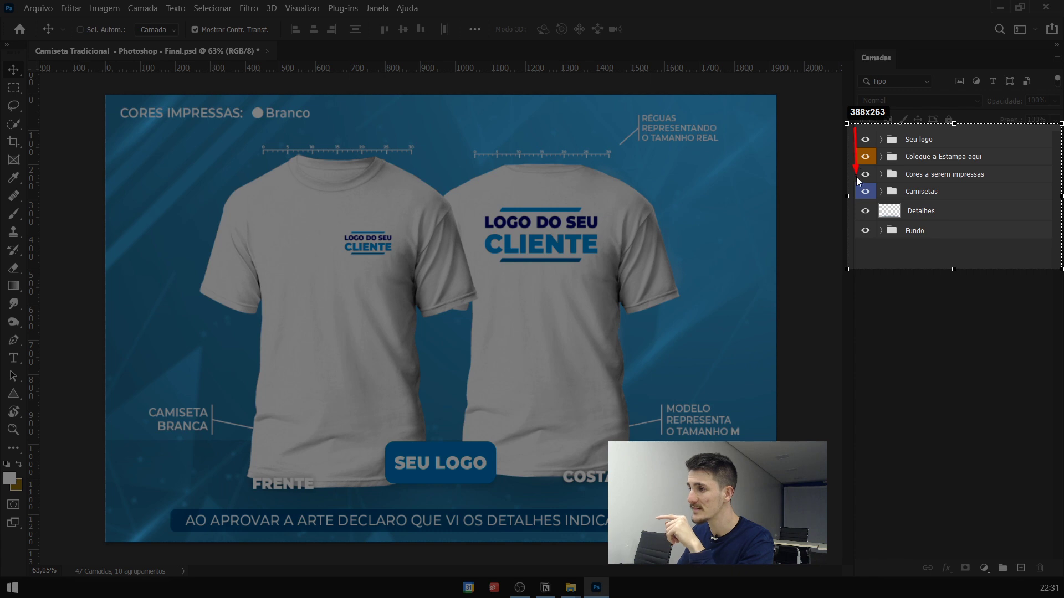
left_click_drag(852, 224, 852, 234)
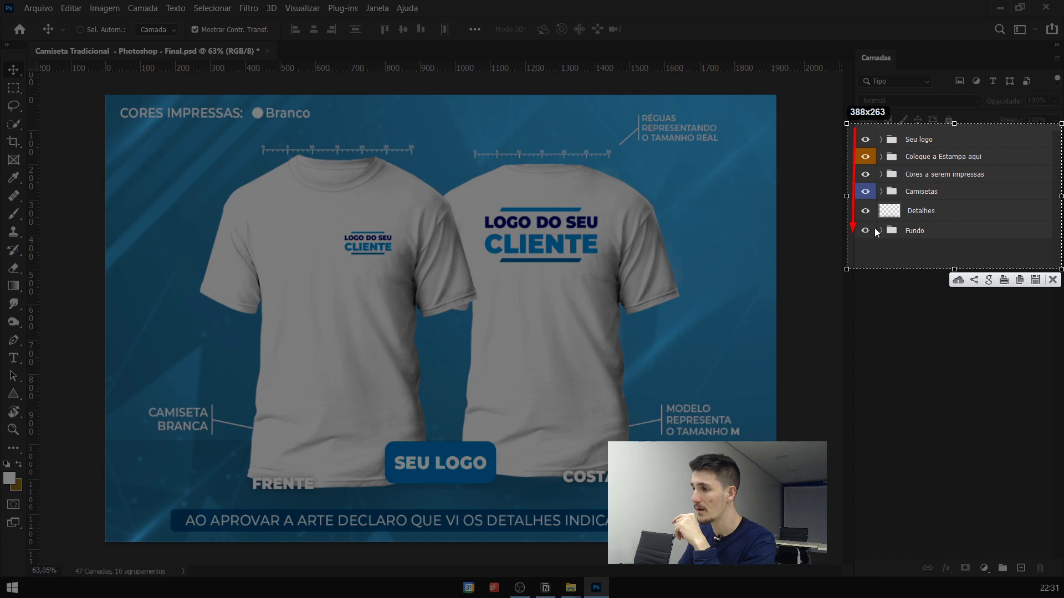
mouse_move(990, 237)
left_mouse_down()
mouse_move(859, 220)
mouse_move(980, 201)
mouse_move(856, 184)
left_mouse_up()
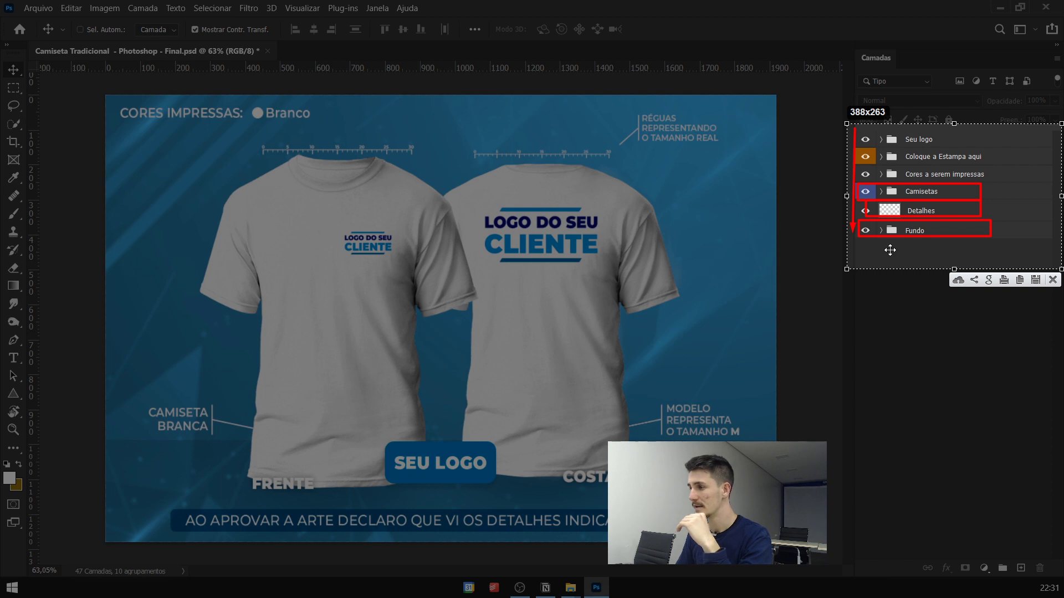
key("ctrl+c")
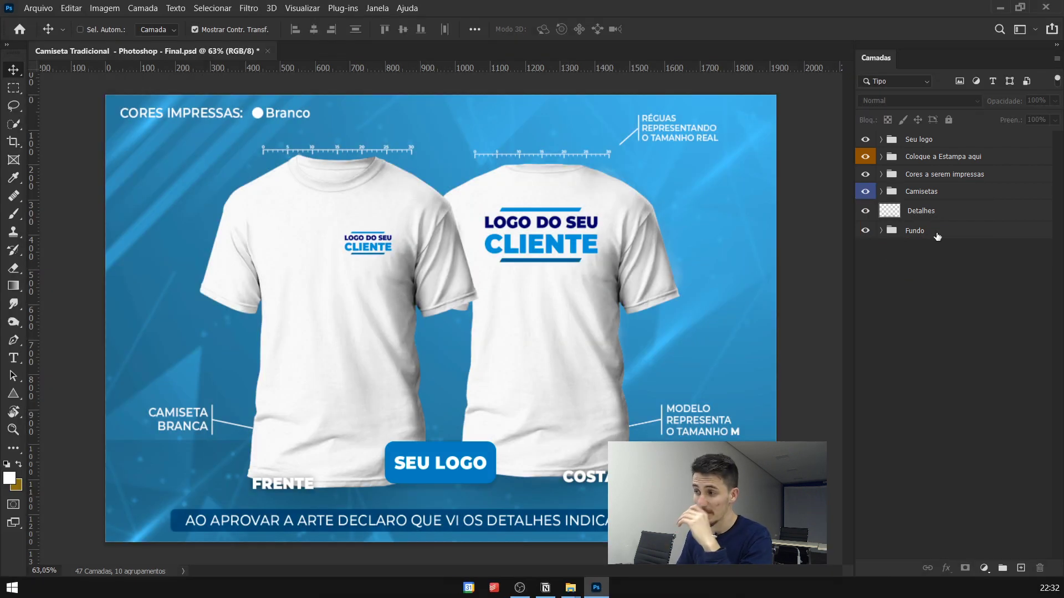
- Select the Fundo group and the Seu logo group in turn to compare their stacking positions, then clear the selection
left_click(934, 231)
left_click(936, 141)
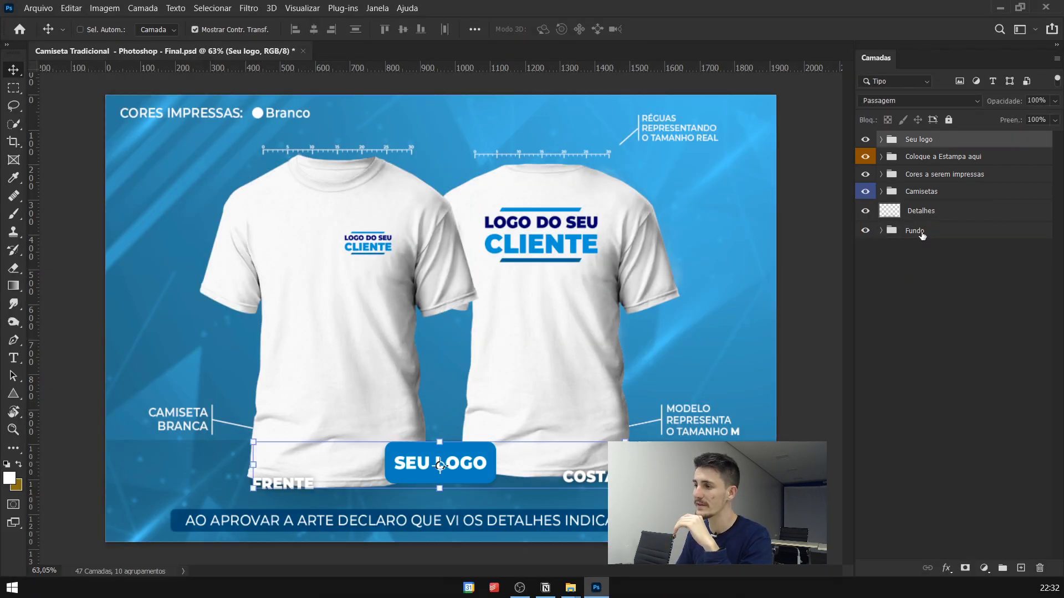
left_click(933, 277)
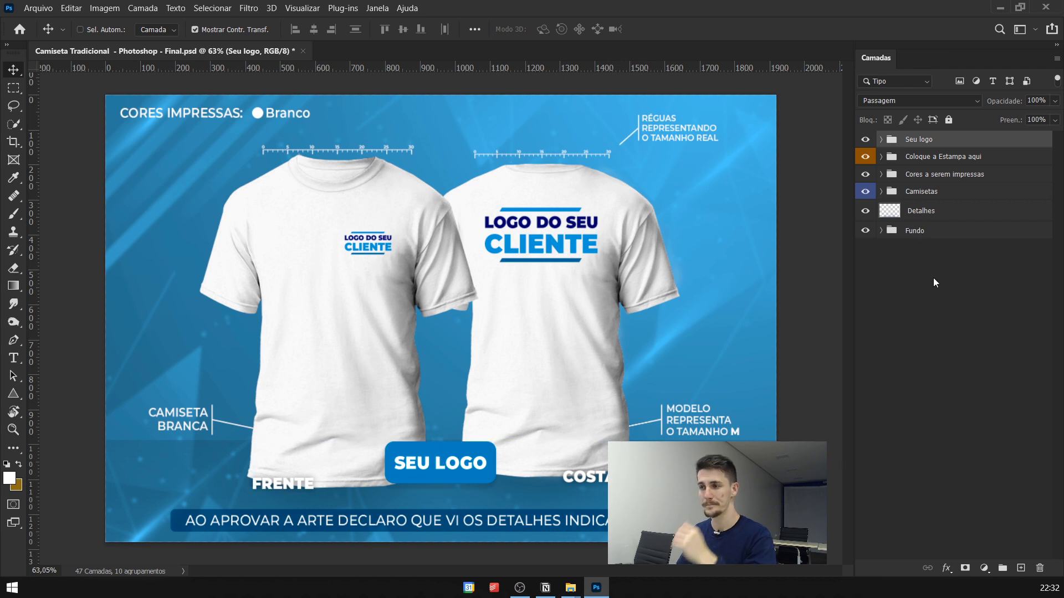